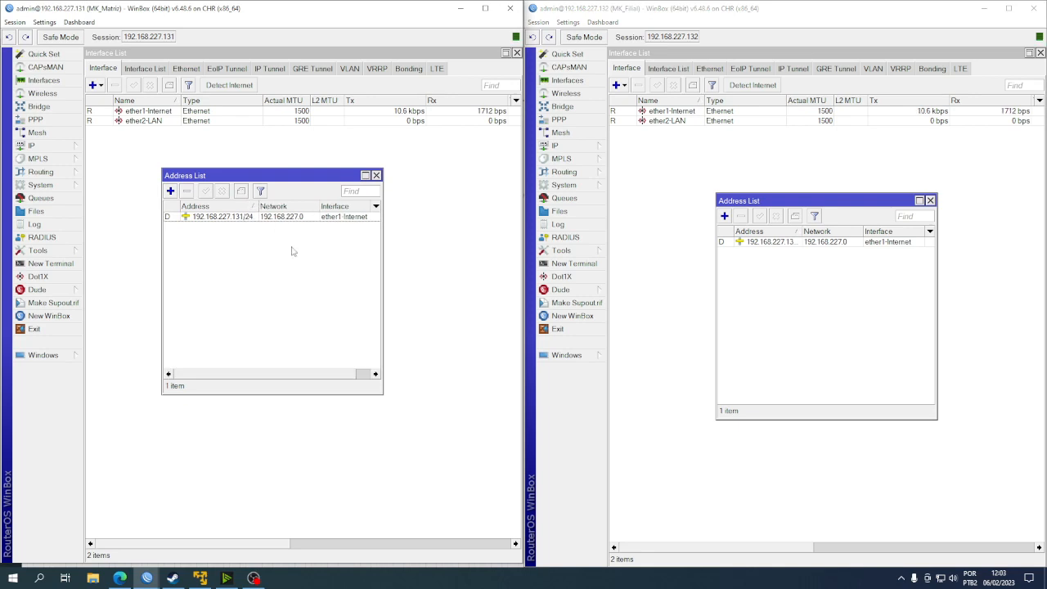
Arrange the Address List windows on both routers near the upper edge and widen them so the full addresses are readable
left_click_drag(383, 232, 422, 237)
left_click_drag(259, 206, 262, 206)
left_click_drag(301, 176, 225, 135)
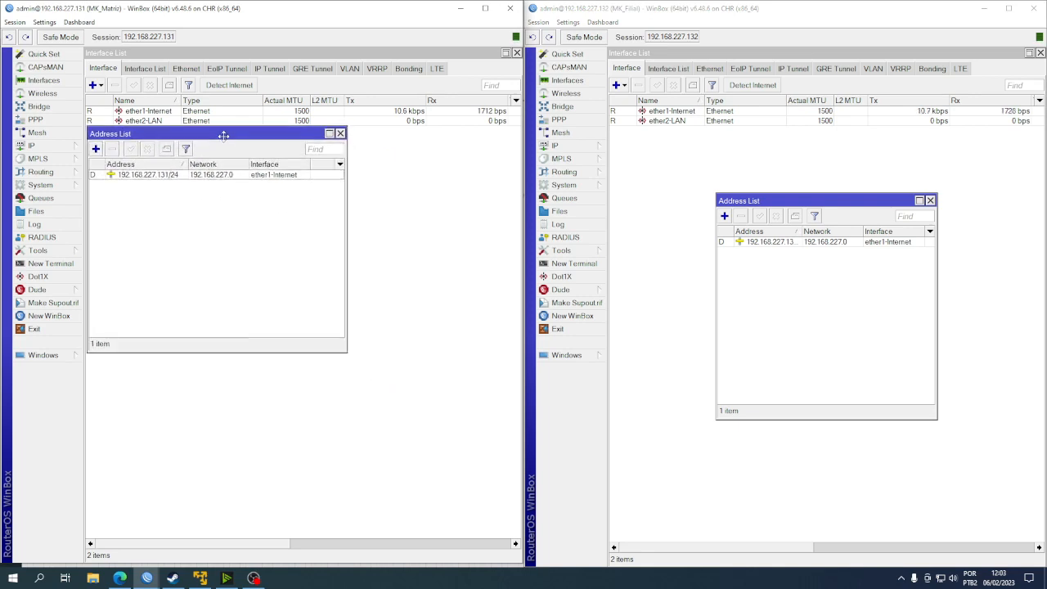
left_click_drag(822, 199, 720, 136)
left_click_drag(829, 226, 832, 227)
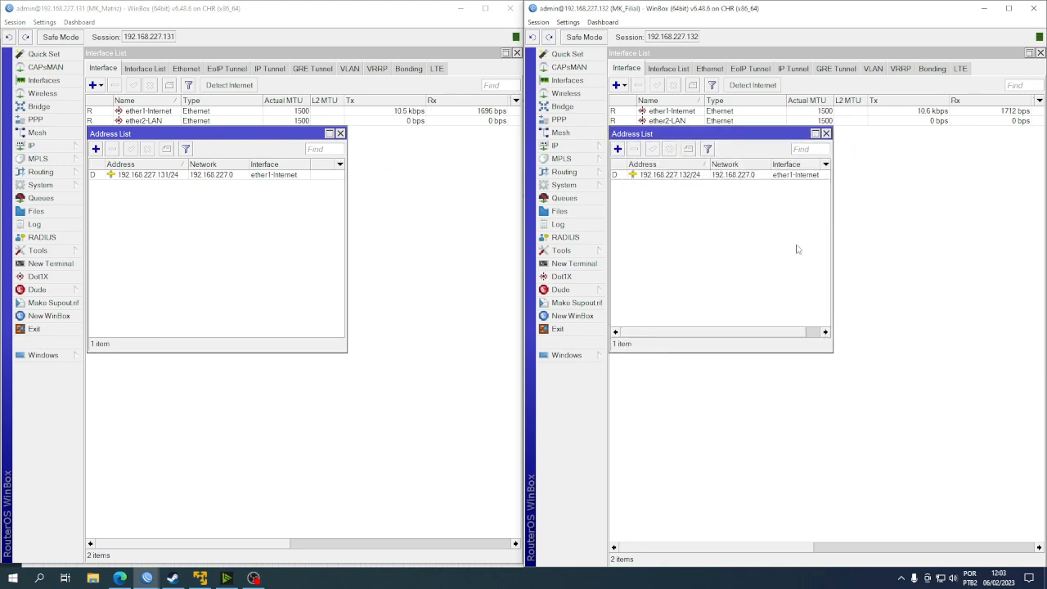
left_click(298, 247)
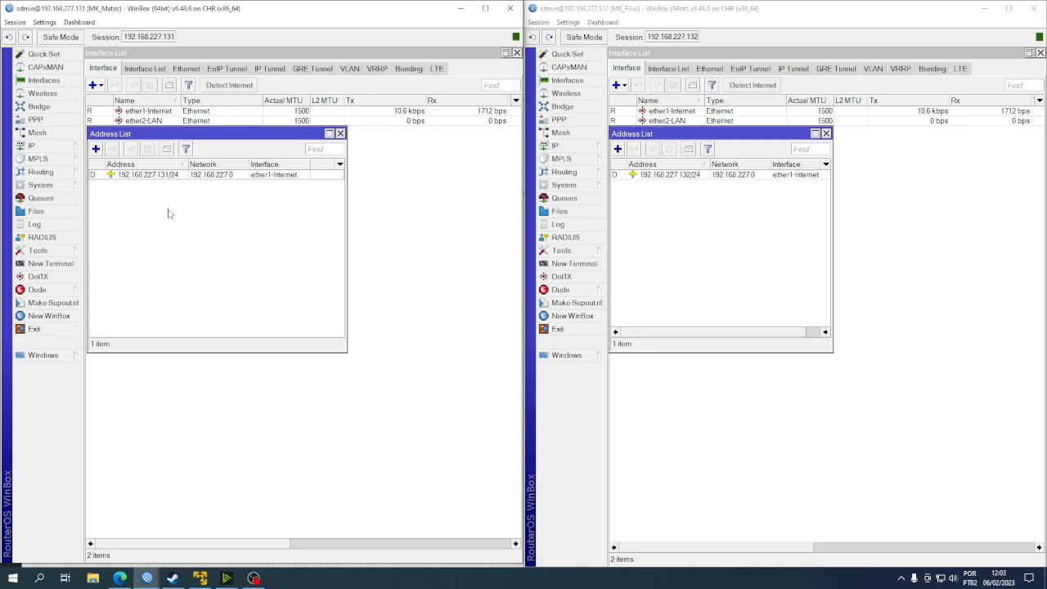
Examine the ether1-Internet address entries in the Address List of MK_Matriz and MK_Filial
left_click(181, 176)
left_click(182, 194)
left_click(171, 177)
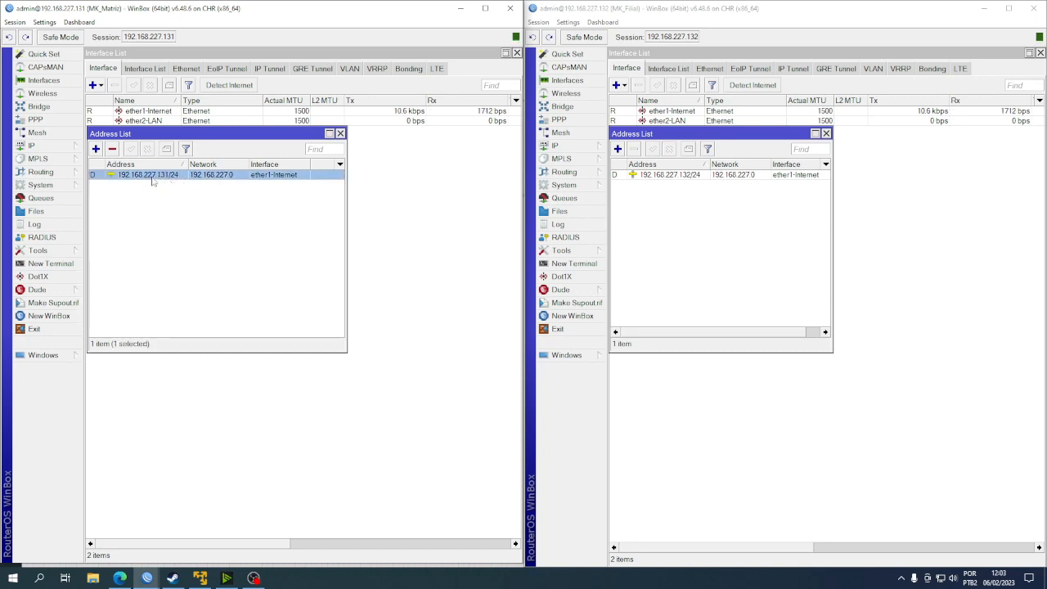
left_click(657, 175)
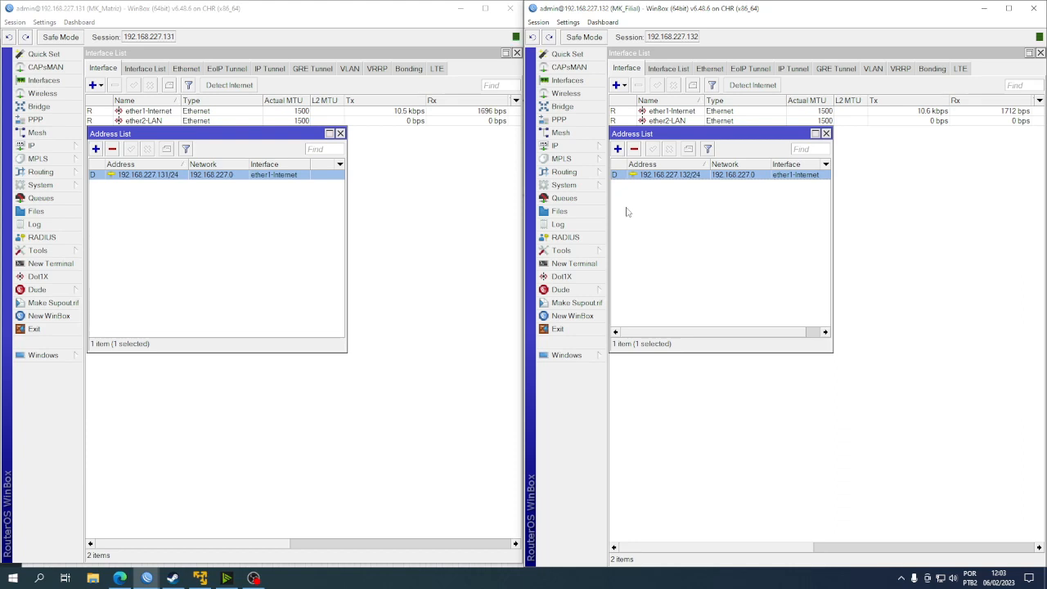
left_click(306, 210)
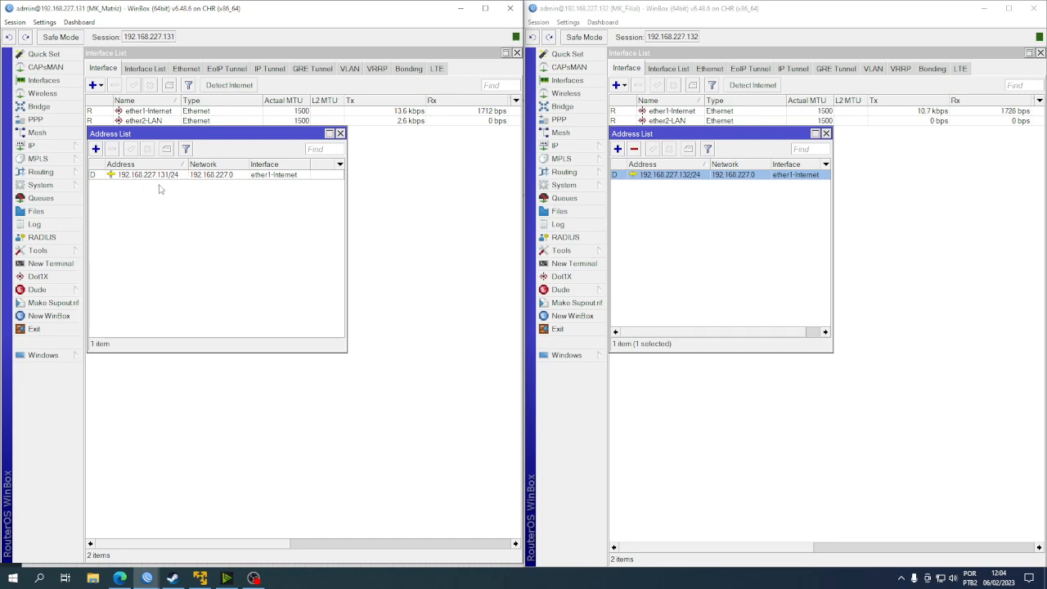
Start a new EoIP tunnel interface on MK_Matriz and name it eoip-matriz-filial
left_click(95, 85)
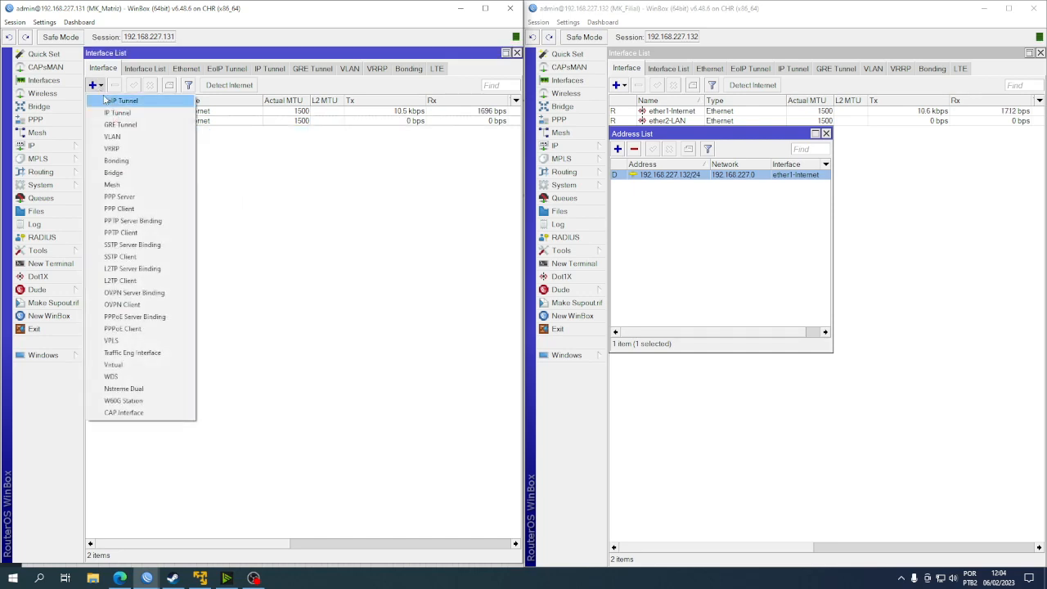
left_click(75, 84)
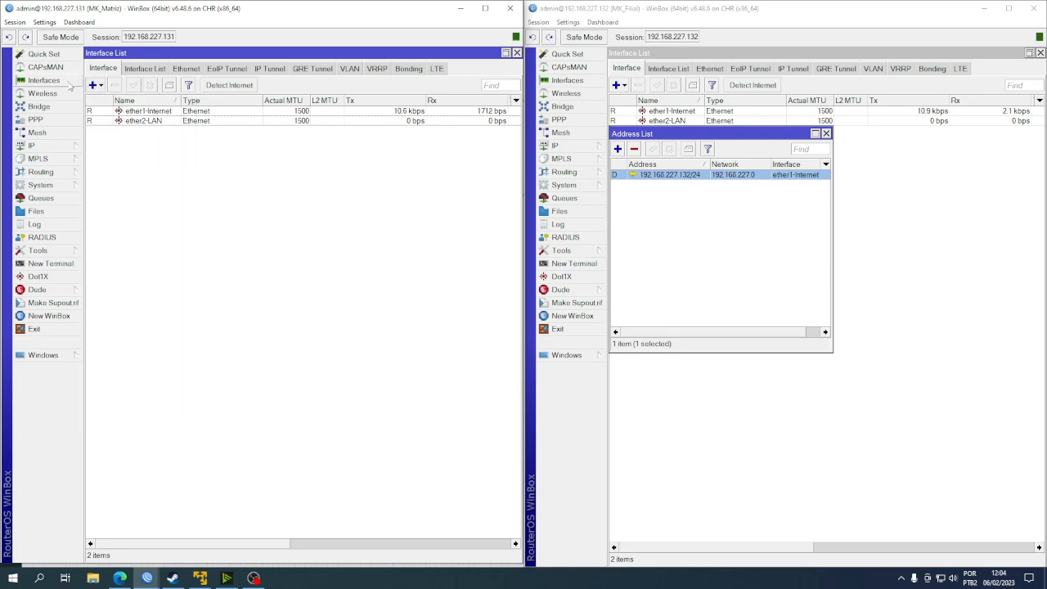
left_click(95, 85)
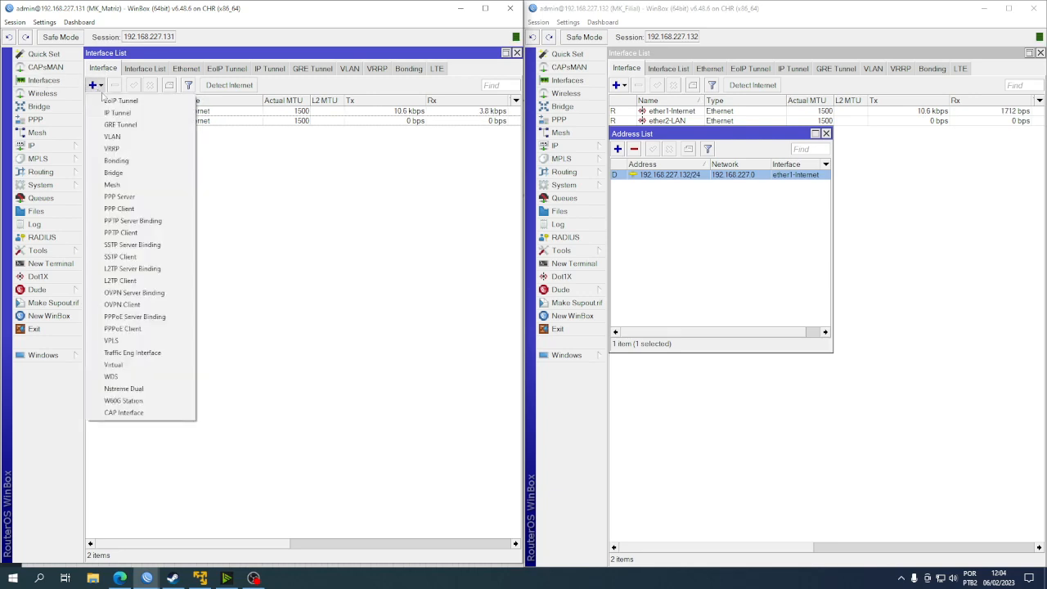
left_click(119, 101)
left_click_drag(243, 146, 194, 164)
left_click(196, 191)
key("shift+Left")
key("shift+Left")
key("shift+Left")
key("shift+Left")
key("shift+Left")
key("shift+Left")
key("shift+Left")
key("shift+Left")
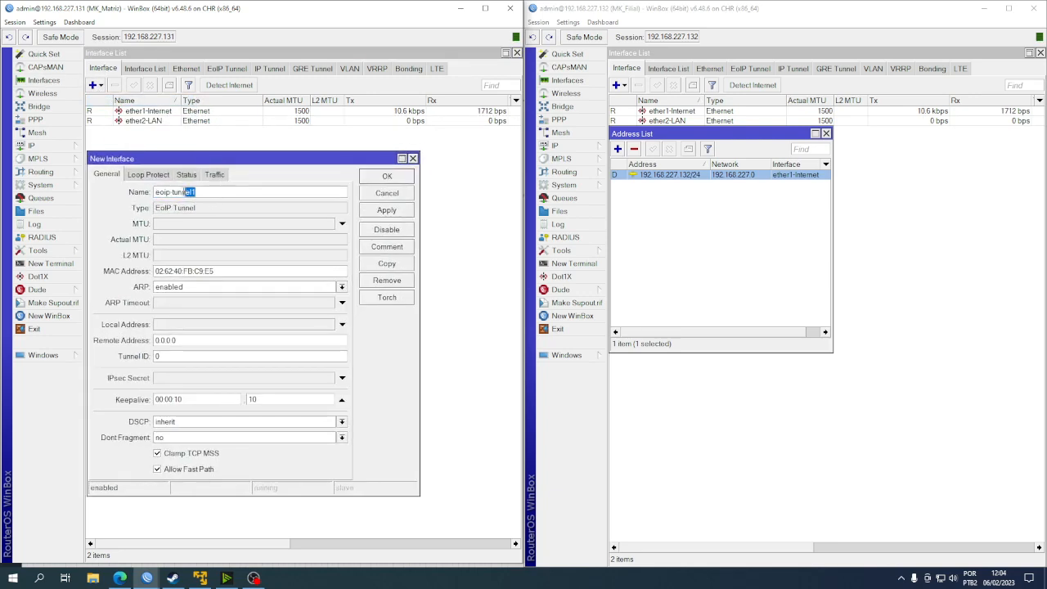
key("shift+Right")
type("MARIZ")
key("BackSpace")
key("BackSpace")
type("T")
key("BackSpace")
key("BackSpace")
type("TRIZ-FI")
left_click_drag(221, 192, 172, 192)
type("mat")
Set the local address of the MK_Matriz EoIP tunnel to 192.168.227.131
left_click(238, 325)
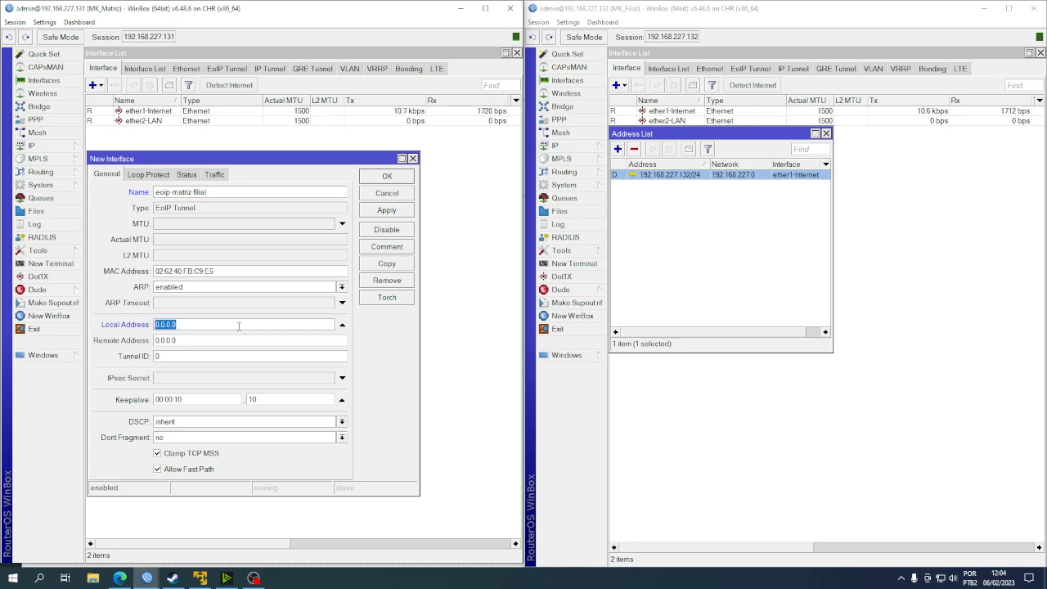
left_click_drag(133, 152, 134, 162)
type("192")
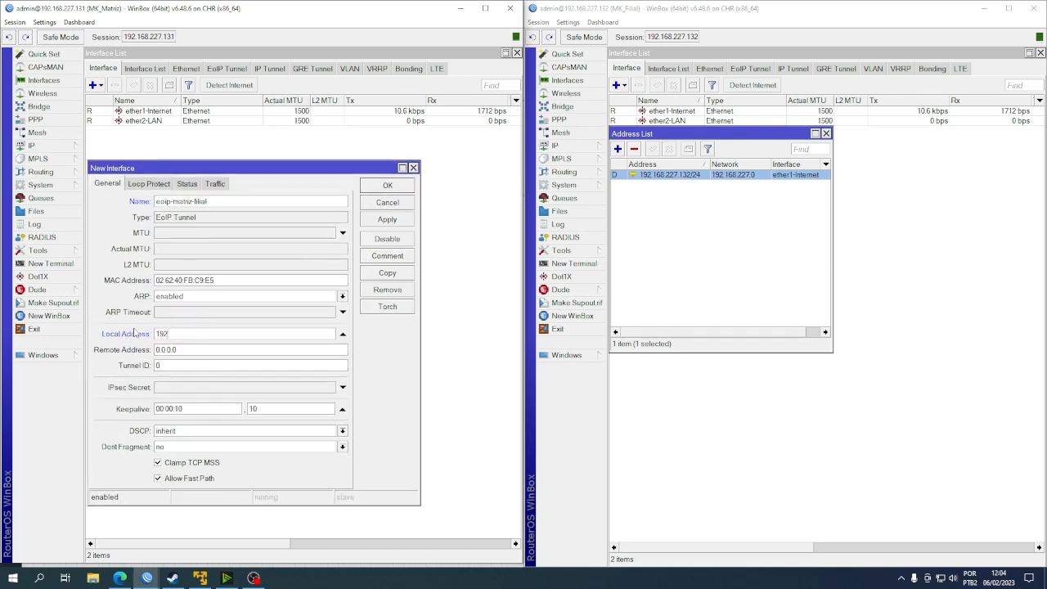
type(".168.227.13")
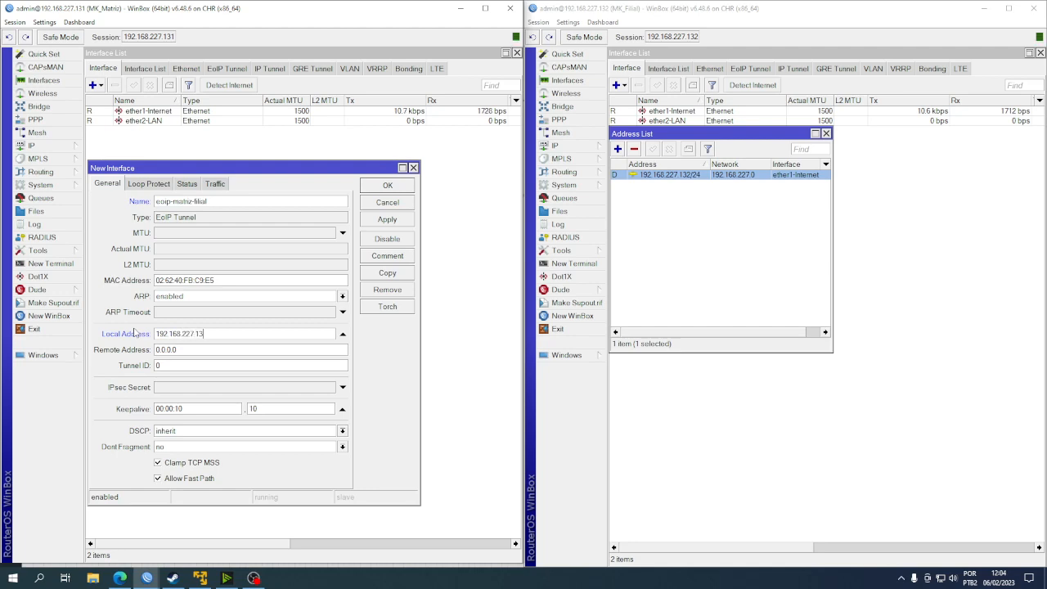
type("1")
Check the tunnel's local address against the ether1-Internet entry in MK_Matriz's IP address list
left_click_drag(241, 333, 169, 334)
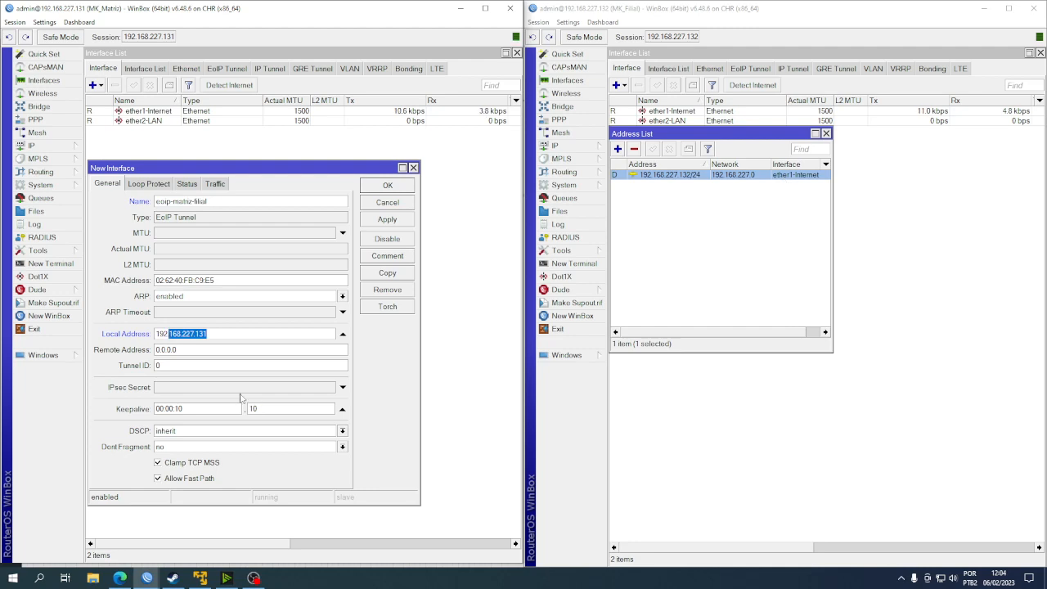
left_click_drag(239, 336, 155, 334)
left_click(230, 336)
double_click(217, 334)
left_click(227, 335)
double_click(227, 333)
left_click(244, 334)
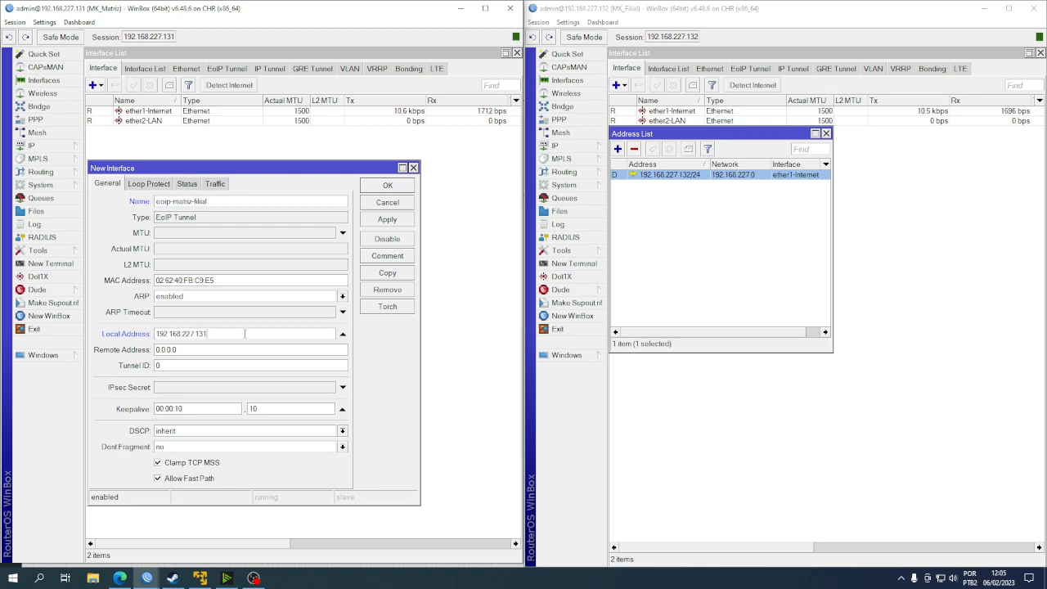
left_click(37, 146)
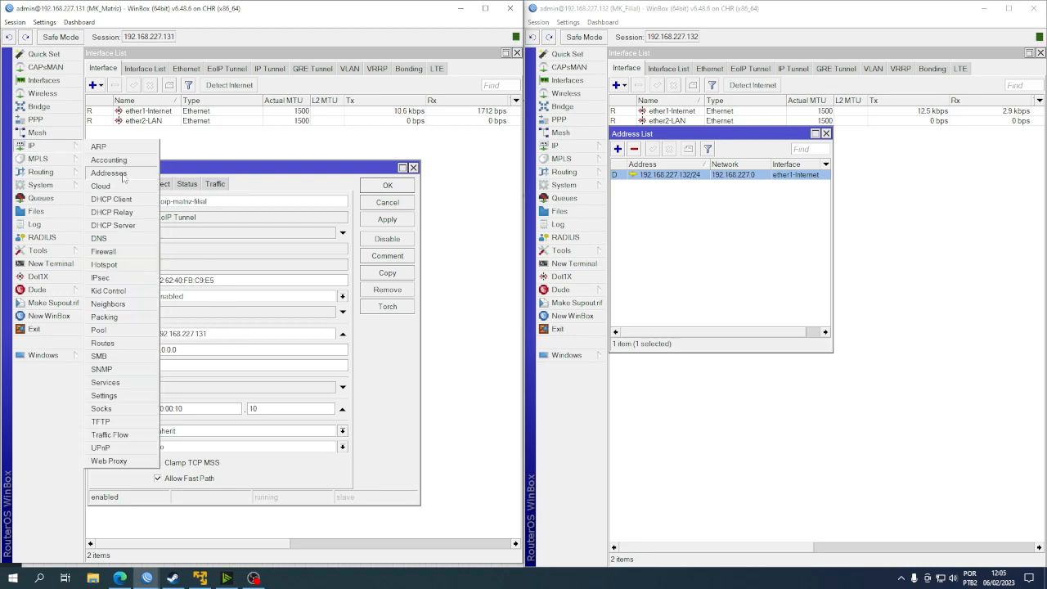
left_click(119, 172)
mouse_move(226, 135)
left_mouse_down()
mouse_move(263, 124)
mouse_move(227, 134)
left_mouse_up()
left_click(159, 174)
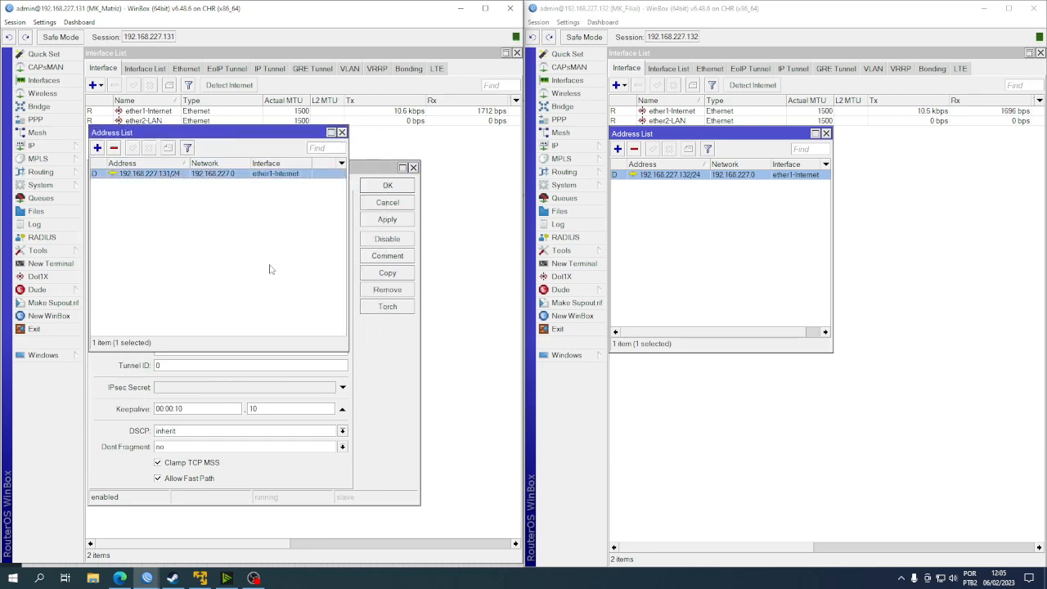
Set the MK_Matriz tunnel's remote address to 192.168.227.132 and its tunnel ID to 1, and apply the settings
left_click(378, 378)
left_click(234, 333)
left_click(99, 351)
type("192.168.227.132")
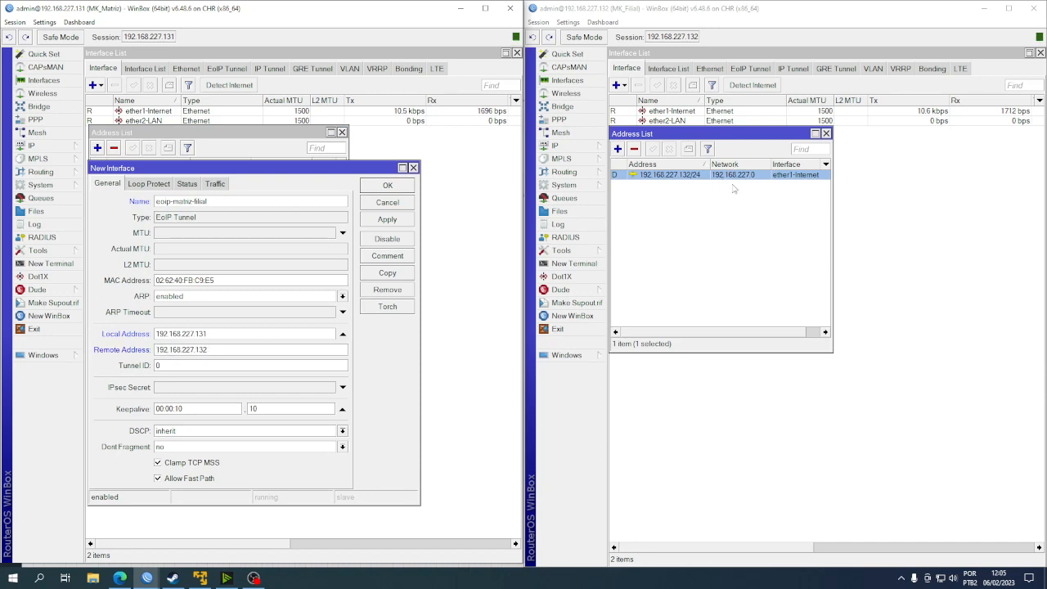
left_click(158, 365)
double_click(164, 365)
type("1")
left_click(387, 220)
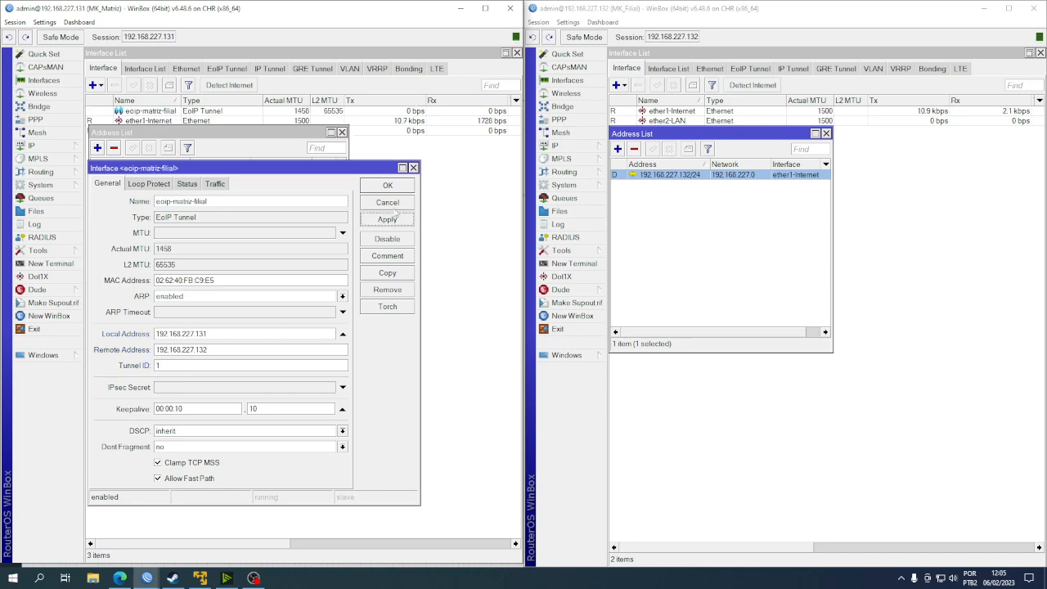
Close the MK_Matriz Address List, widen the interface list's Name column and select the eoip-matriz-filial tunnel
left_click(298, 142)
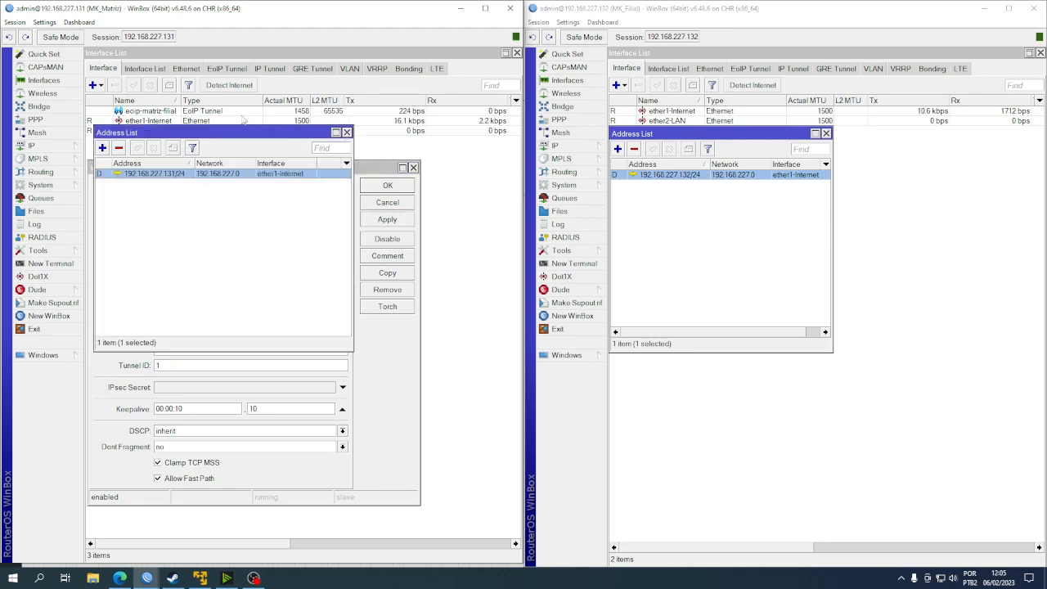
left_click(347, 132)
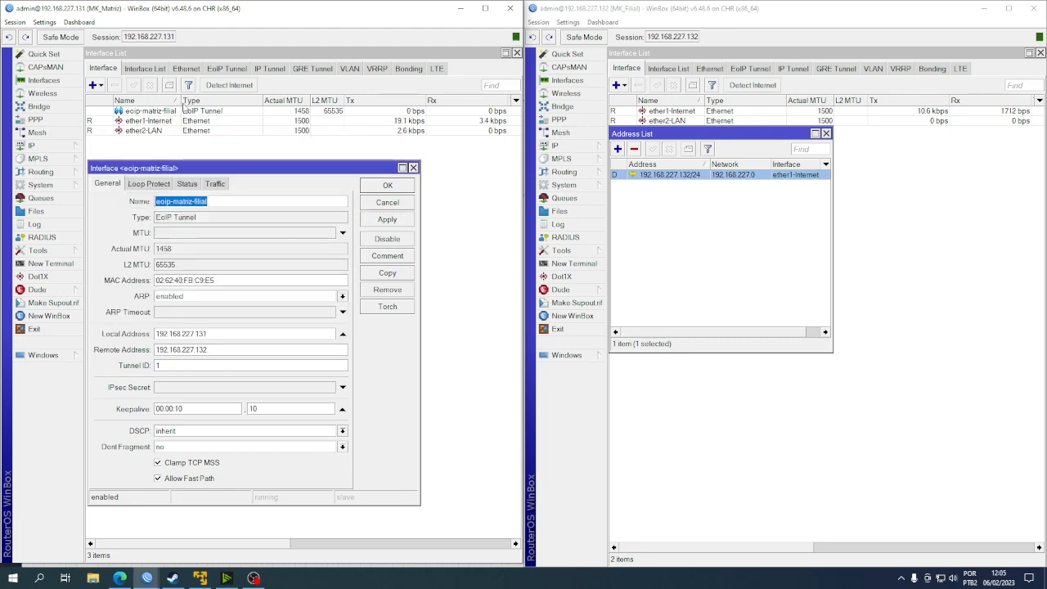
left_click_drag(180, 101, 190, 102)
left_click(157, 112)
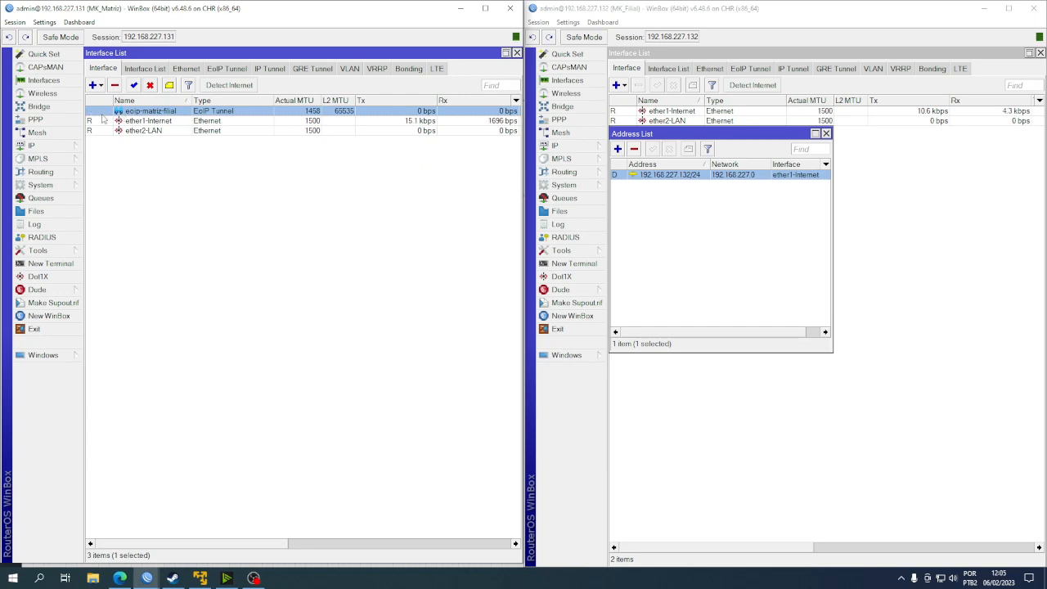
Start a new EoIP tunnel interface on MK_Filial and name it eoip-filial-matriz
left_click(720, 194)
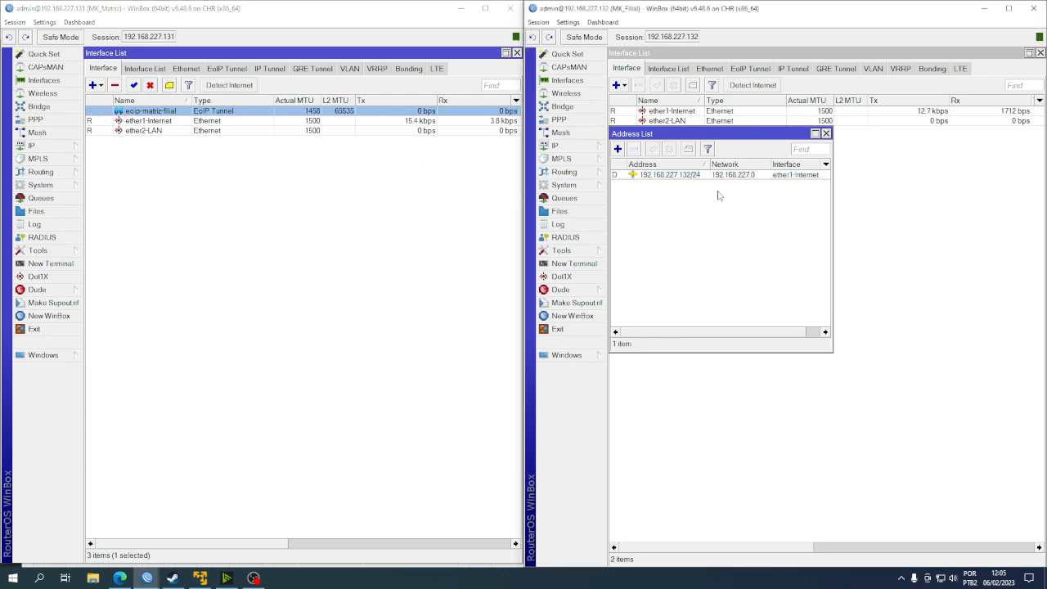
left_click(619, 85)
left_click(642, 100)
left_click_drag(687, 139, 635, 136)
left_click_drag(713, 171, 692, 172)
type("f")
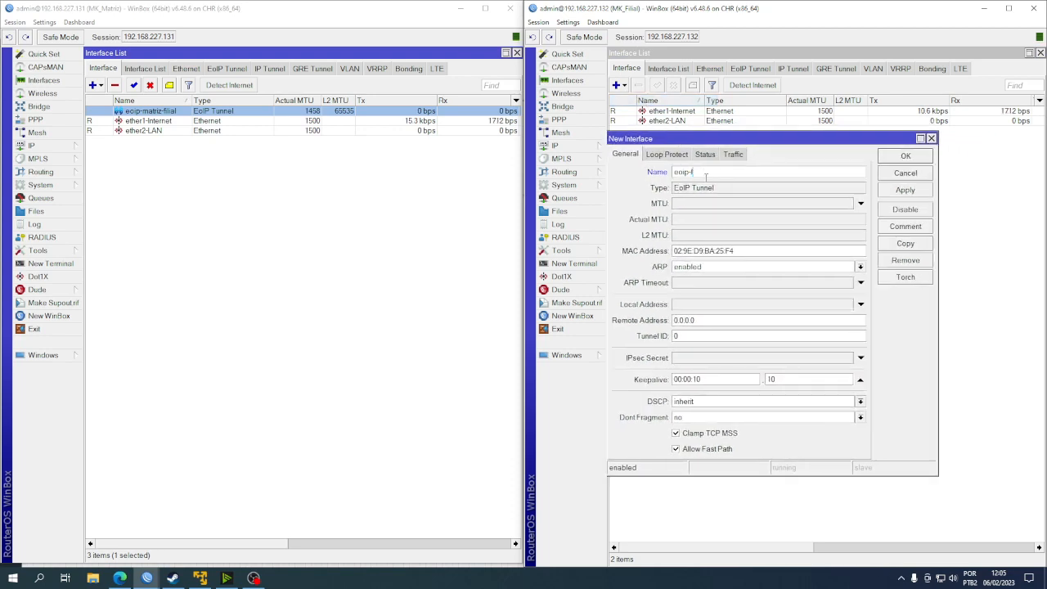
type("ilial-matriz")
Set the MK_Filial tunnel's local address to 192.168.227.132 and its remote address to 192.168.227.131
left_click(696, 306)
type("192.168.227.132")
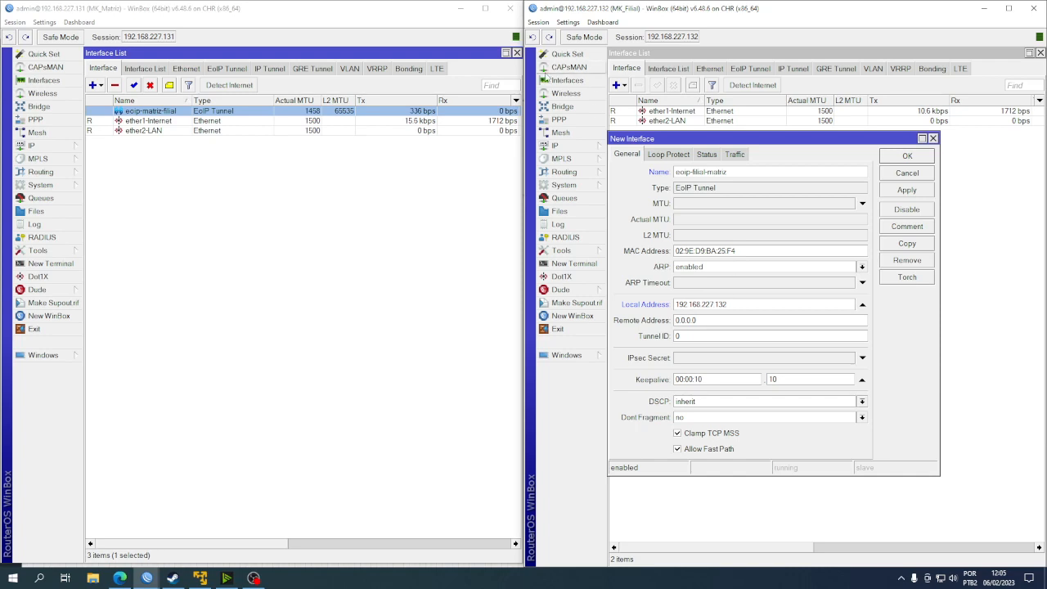
key("Tab")
type("192.168.227.131")
Set the MK_Filial tunnel's ID to 1 and save the new interface
double_click(691, 335)
type("1")
left_click(907, 190)
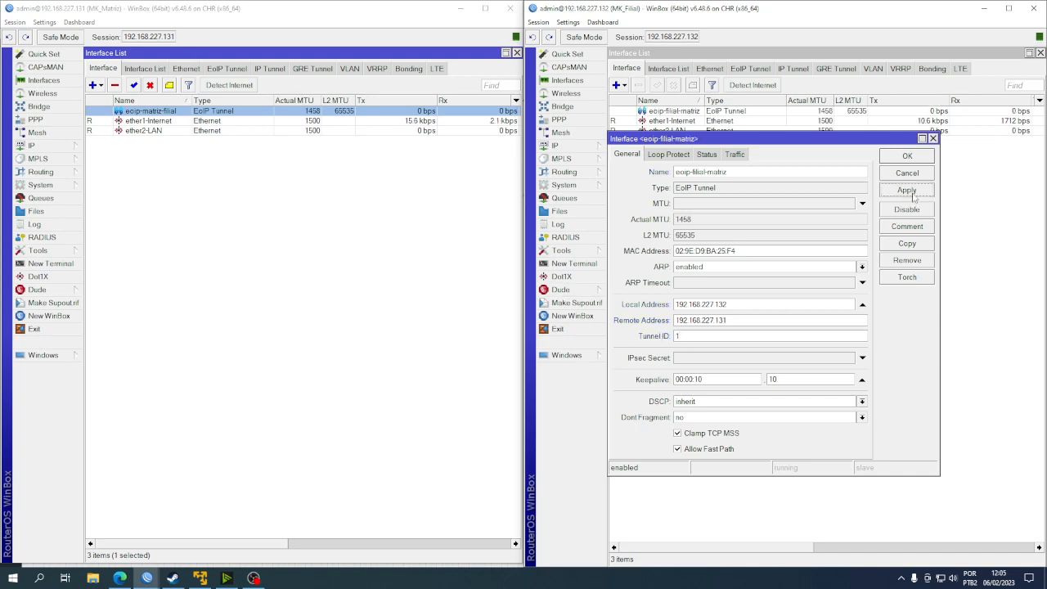
left_click(908, 158)
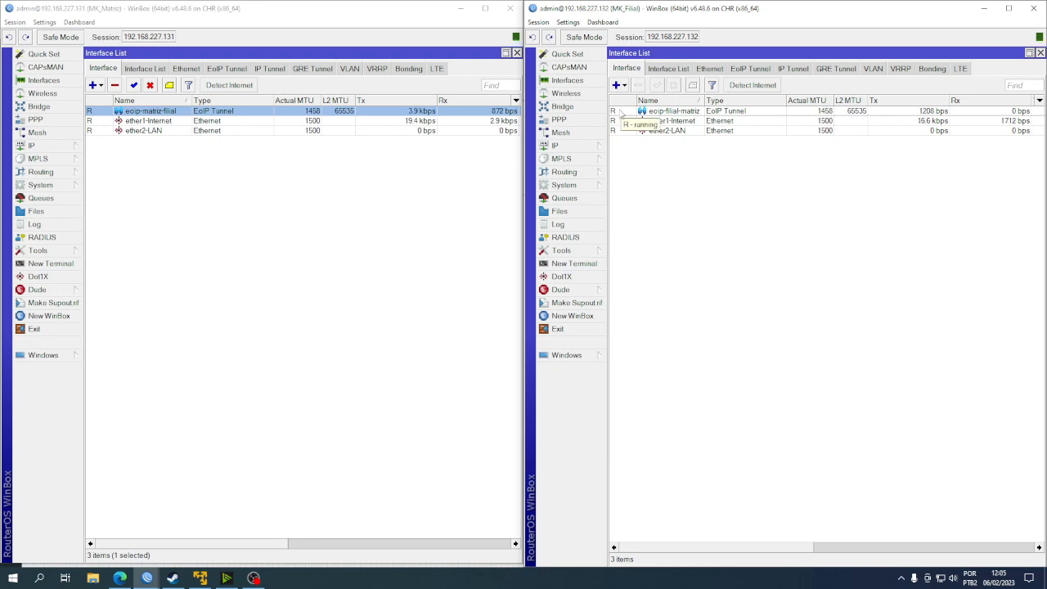
Show the IP neighbors of MK_Filial below its interface list and examine the entry discovered through eoip-filial-matriz
left_click(560, 145)
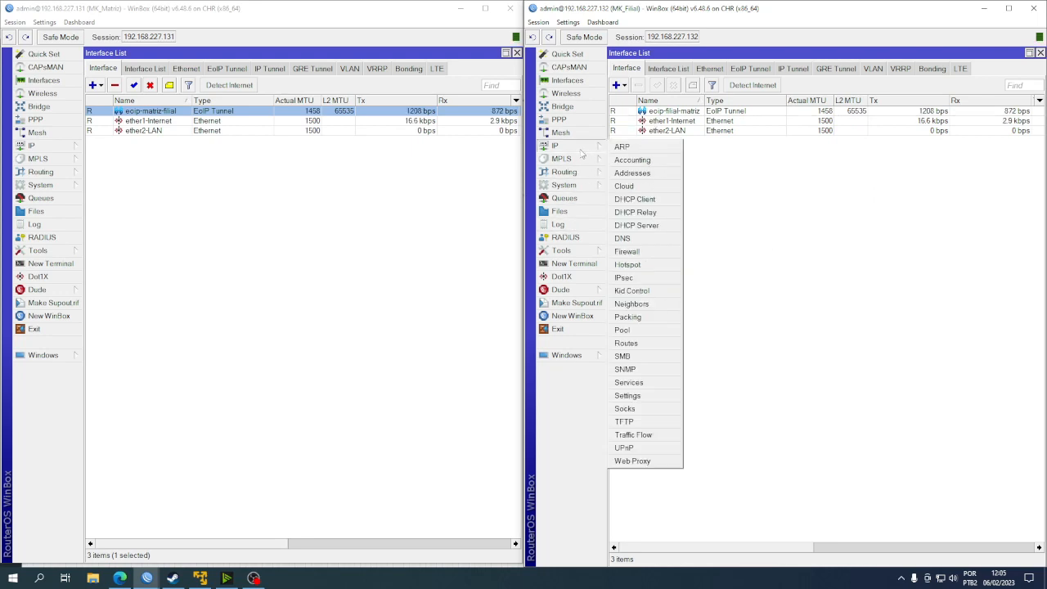
left_click(660, 304)
left_click(688, 241)
left_click_drag(727, 201, 729, 237)
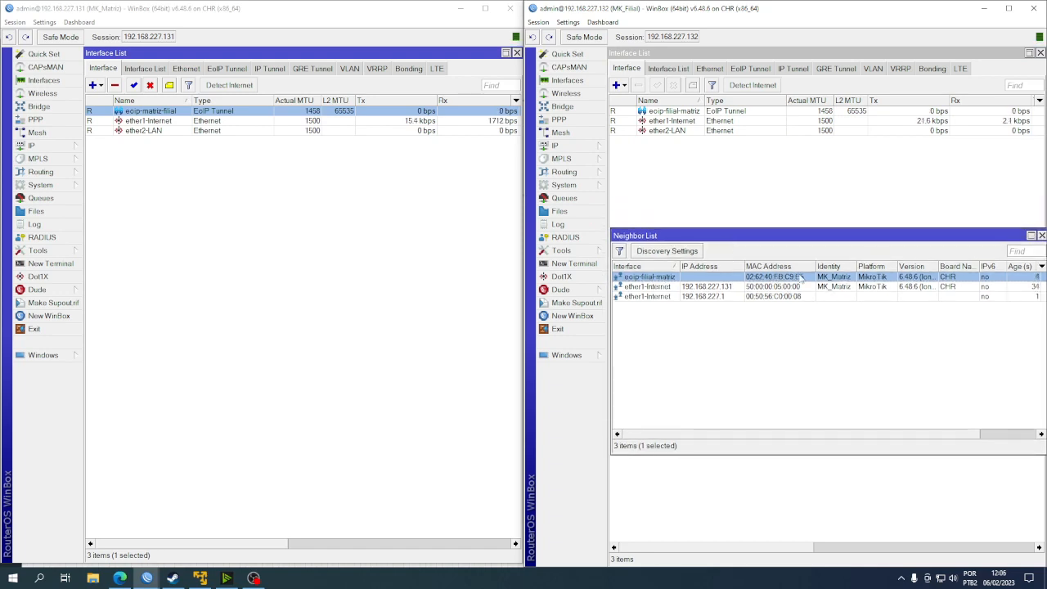
left_click_drag(856, 266, 878, 266)
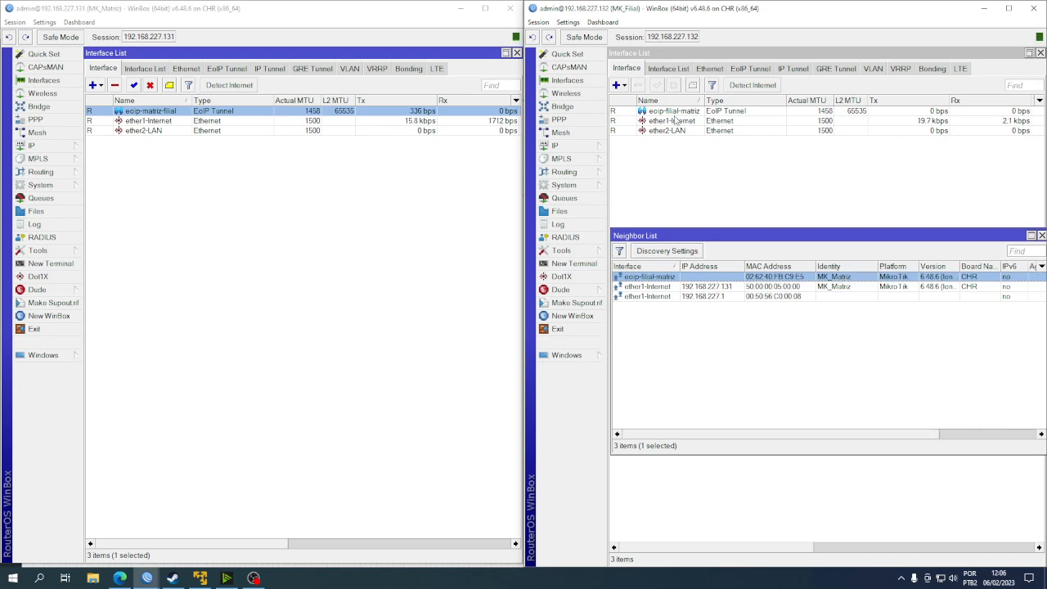
Disable the eoip-filial-matriz tunnel and reduce the MK_Filial interface list to a smaller window
left_click(677, 112)
left_click(674, 86)
double_click(721, 54)
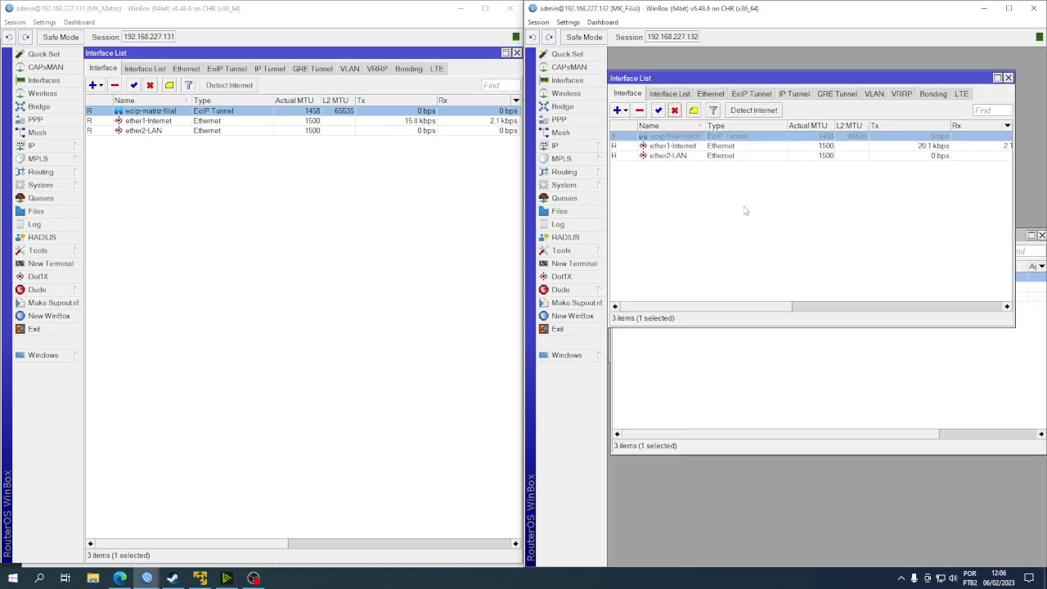
left_click(754, 356)
Re-enable the eoip-filial-matriz tunnel and place the Neighbor List fully below the interface list
left_click(675, 136)
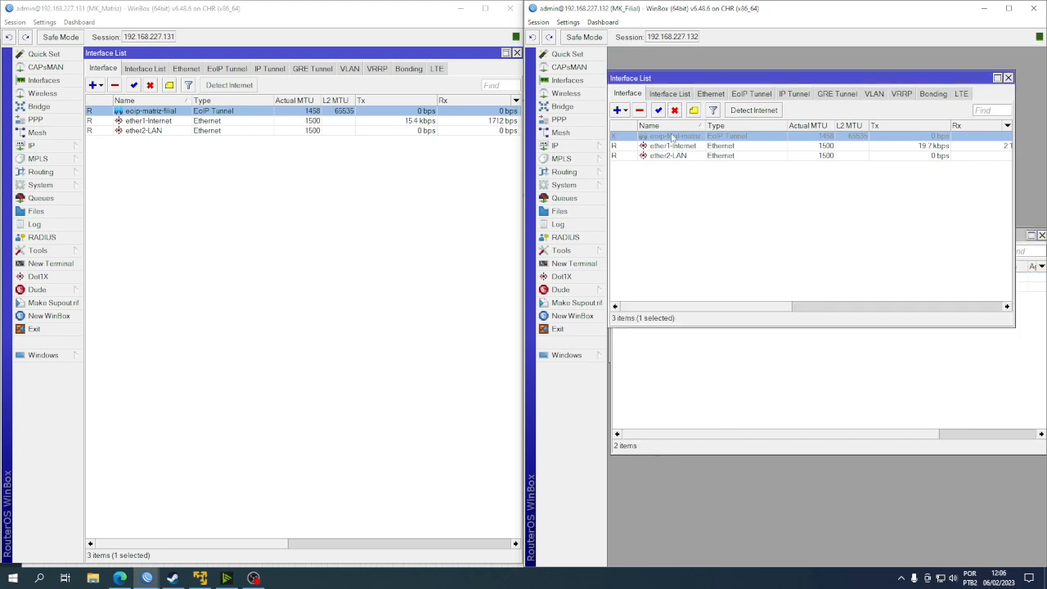
left_click(658, 110)
left_click(722, 327)
left_click_drag(725, 238, 725, 339)
left_click(723, 223)
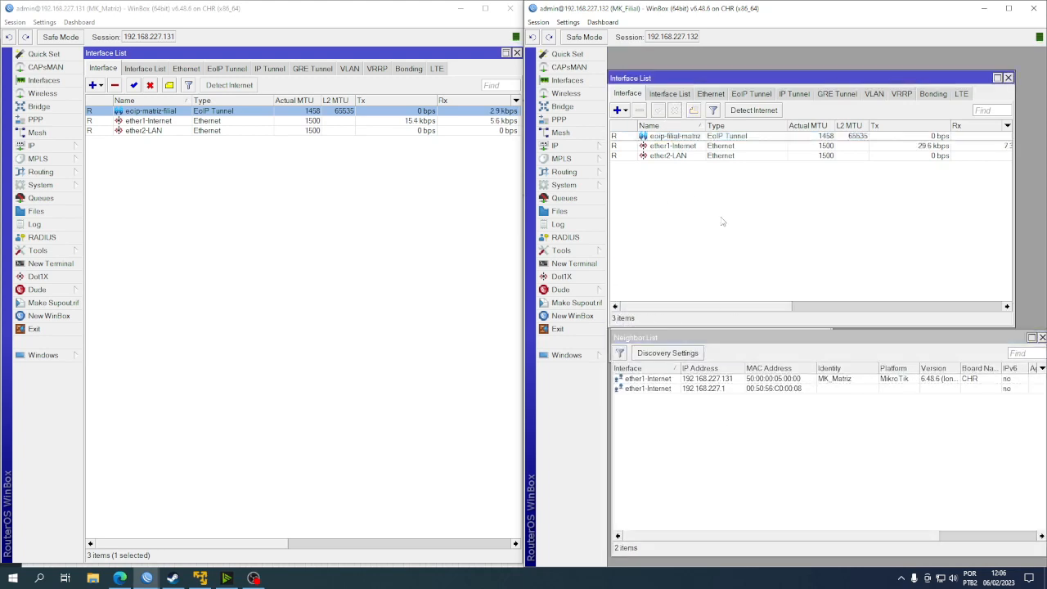
Review the eoip-filial-matriz tunnel's settings and check the ether1-Internet neighbor entry for MK_Matriz
double_click(677, 136)
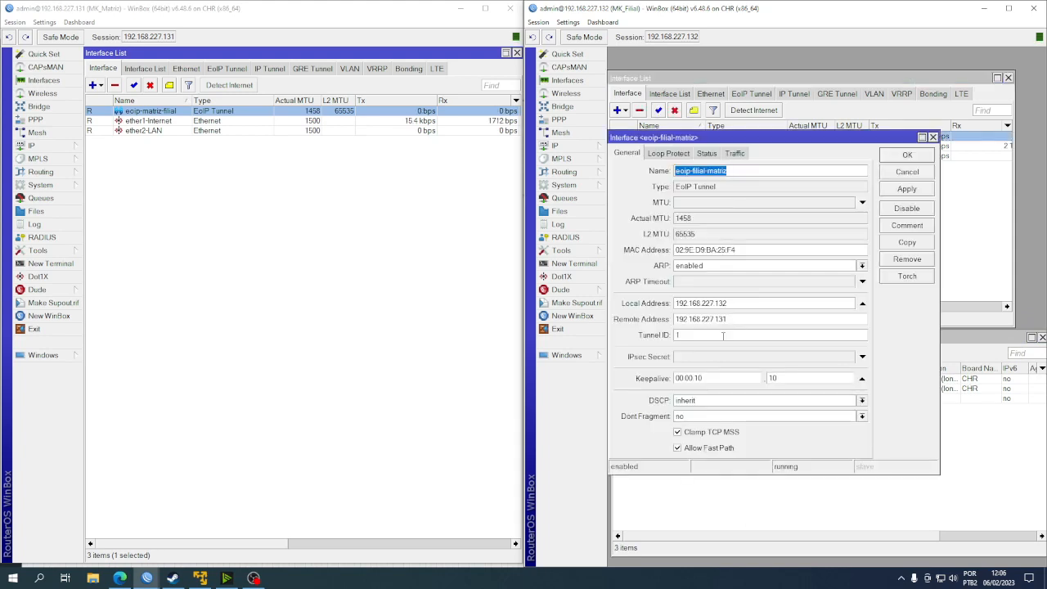
left_click(906, 156)
left_click(675, 380)
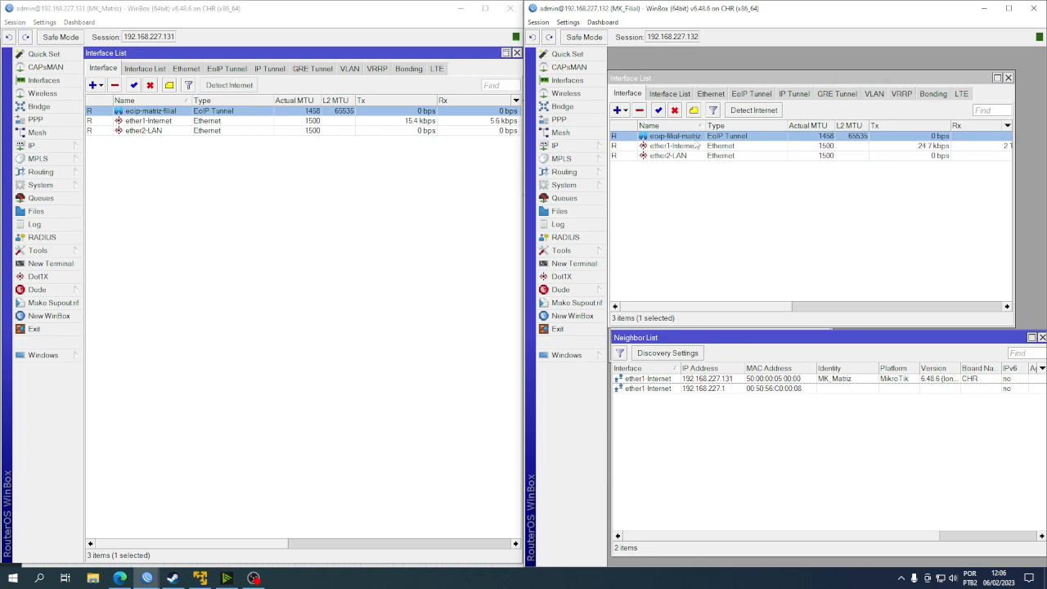
Review the eoip-filial-matriz tunnel's ID and addresses on MK_Filial and check its neighbor entries
double_click(697, 137)
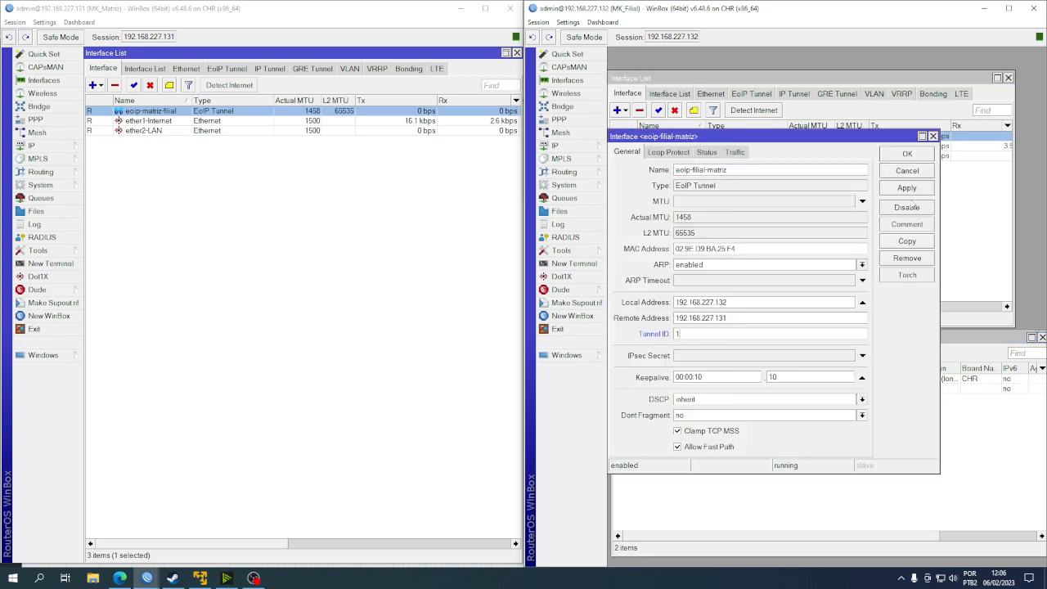
left_click(931, 155)
left_click(779, 477)
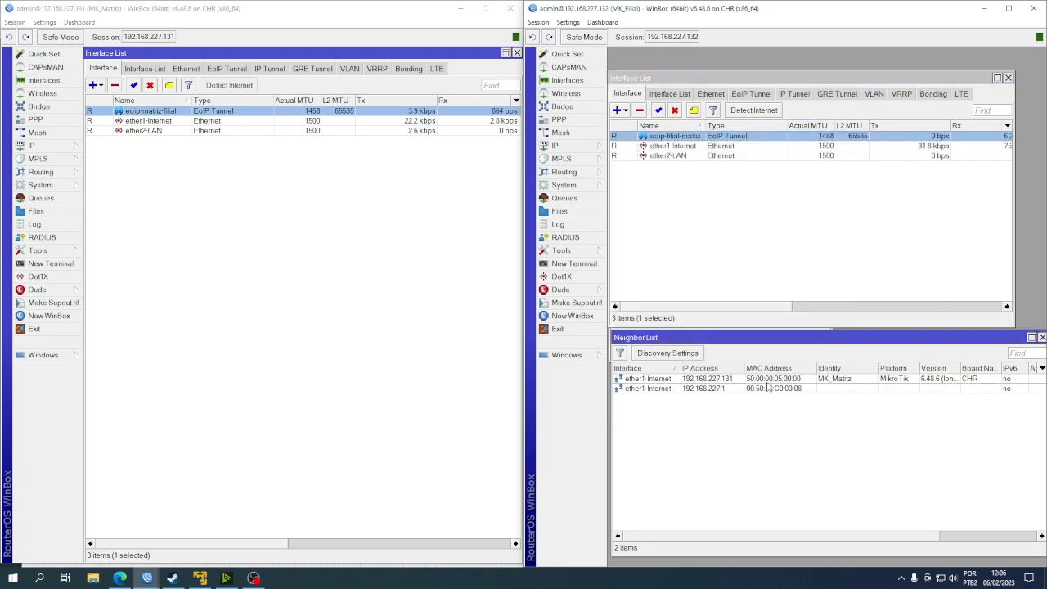
left_click(726, 227)
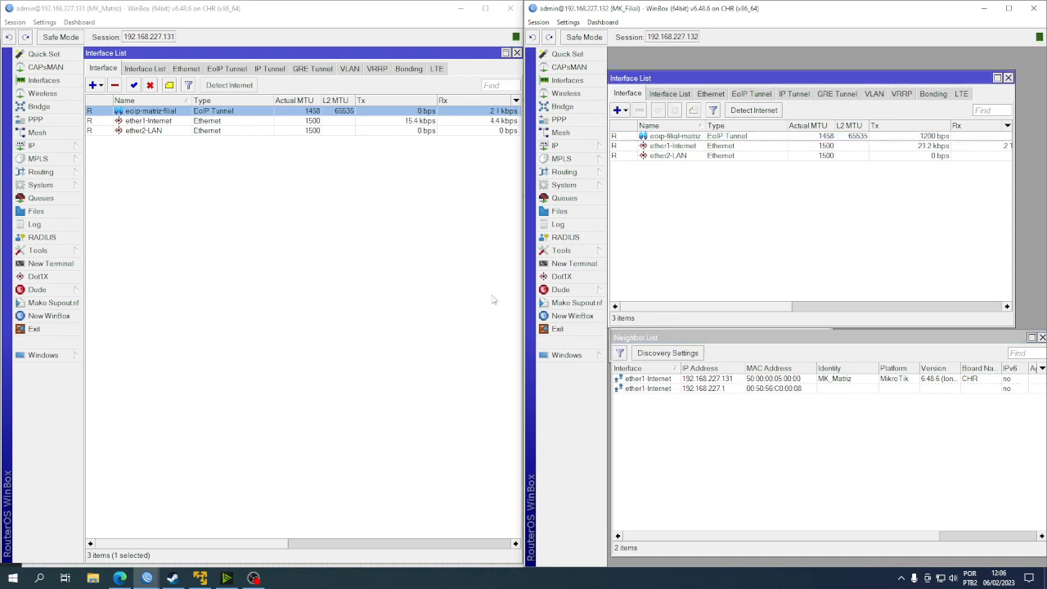
Add the IP address 192.168.2.1/24 to the ether2-LAN interface of MK_Matriz
left_click(437, 303)
left_click(33, 146)
left_click(107, 171)
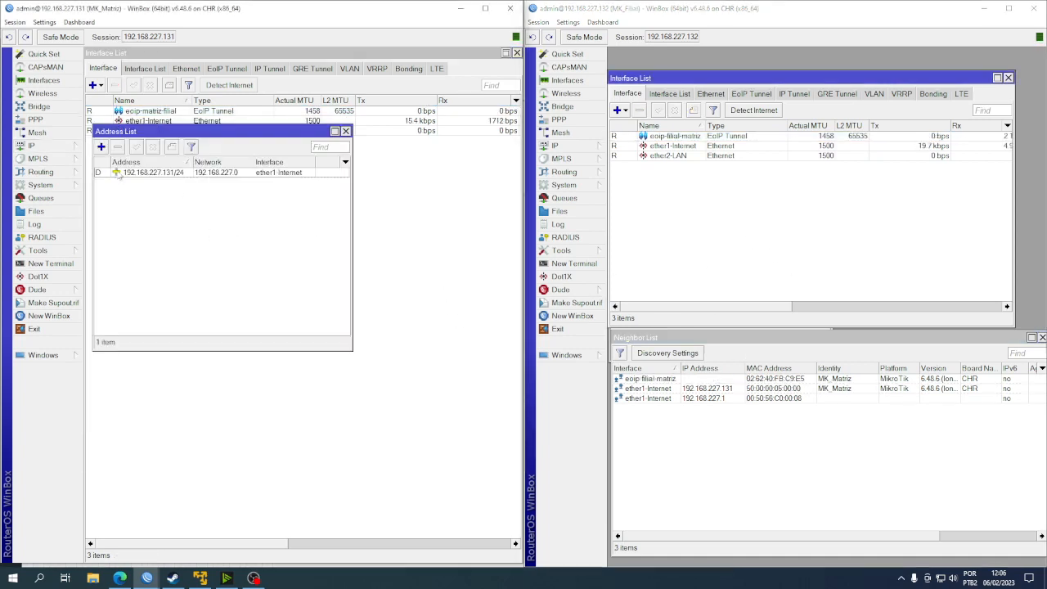
left_click_drag(183, 134, 235, 224)
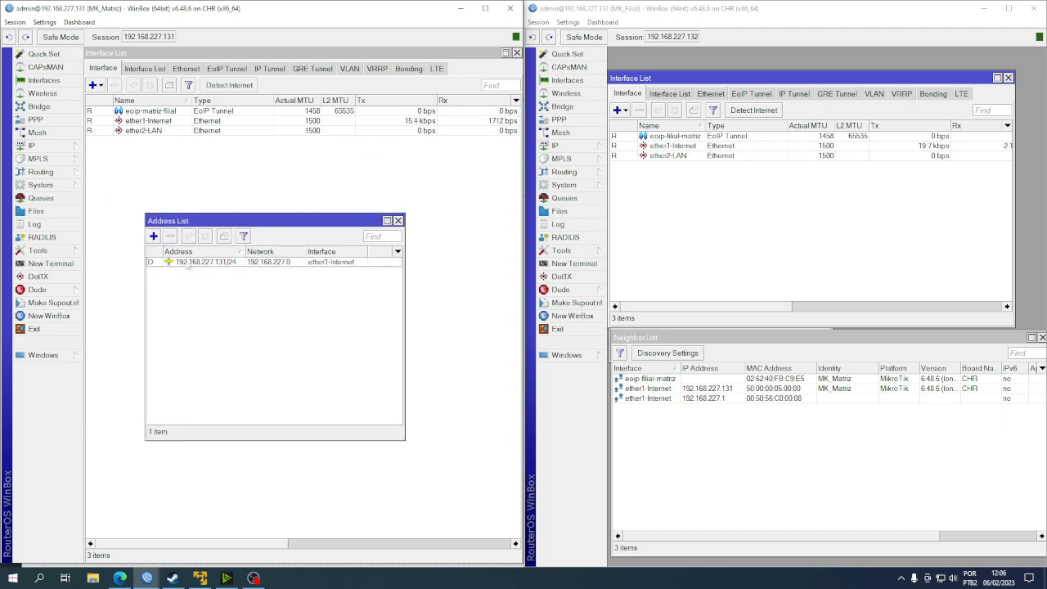
left_click(155, 237)
type("192.168.2.1/24")
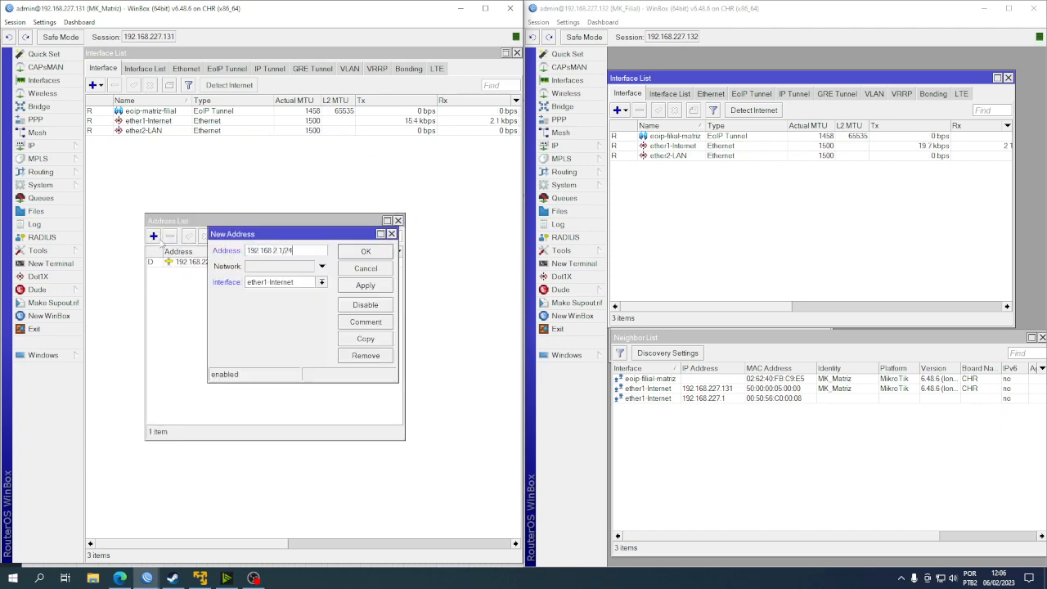
left_click(278, 282)
left_click(289, 305)
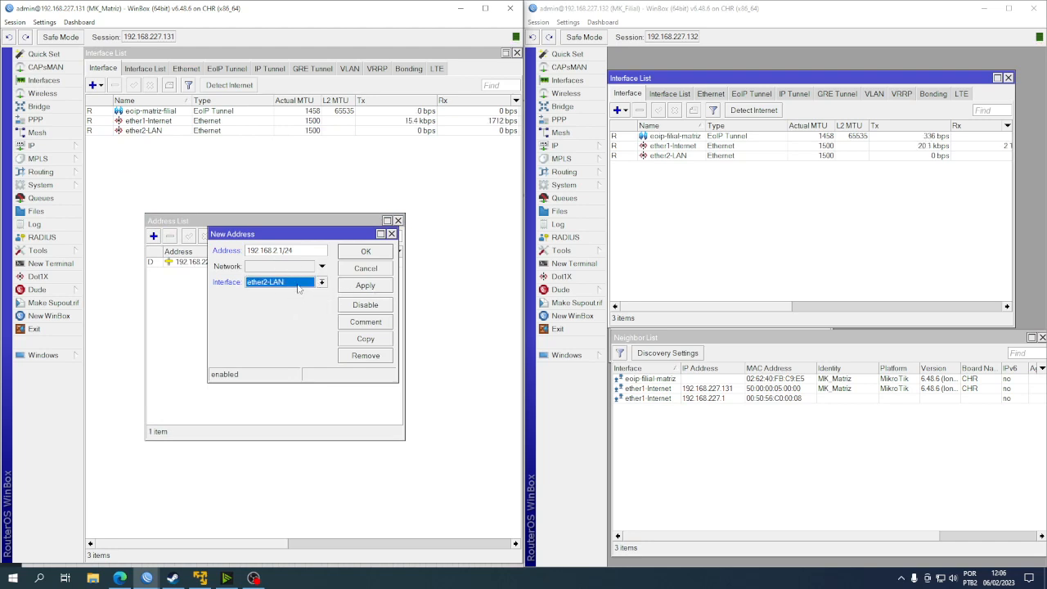
left_click(365, 287)
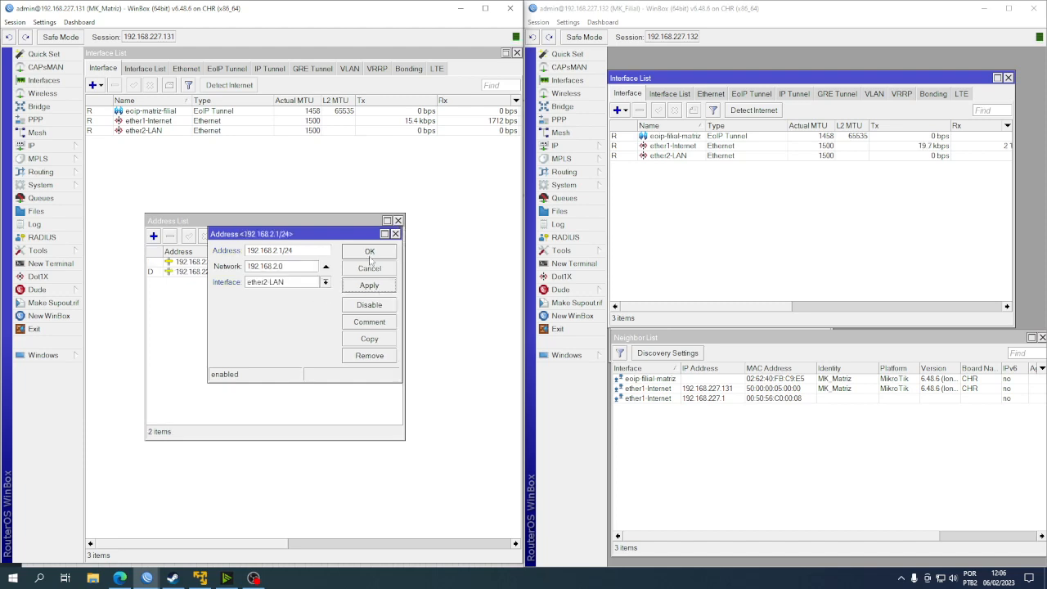
left_click(366, 251)
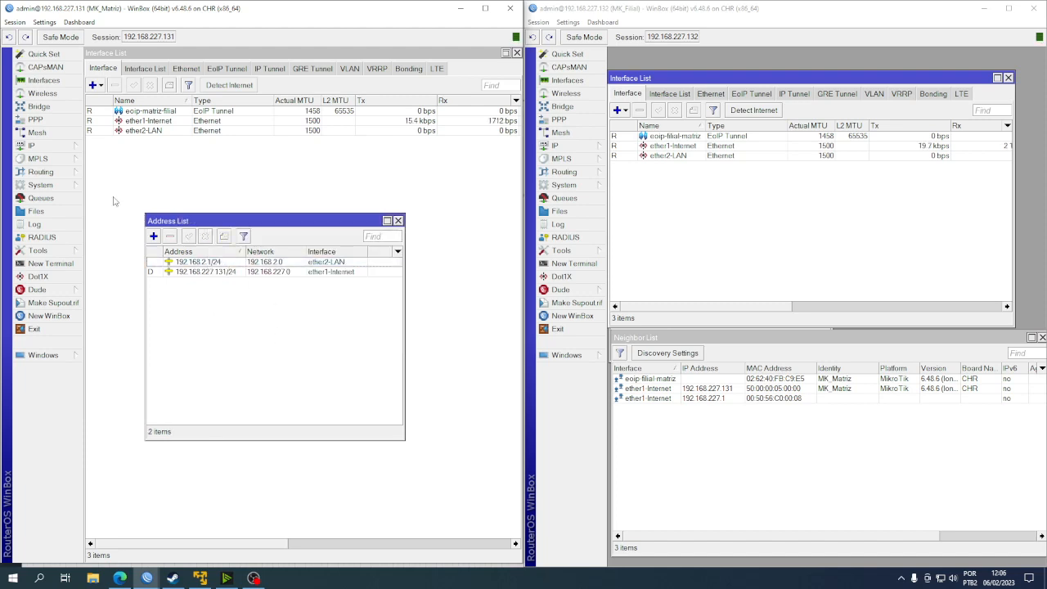
Create a bridge named bridge1-LAN on MK_Matriz
left_click(33, 146)
left_click(244, 329)
left_click_drag(246, 221, 228, 219)
left_click(57, 108)
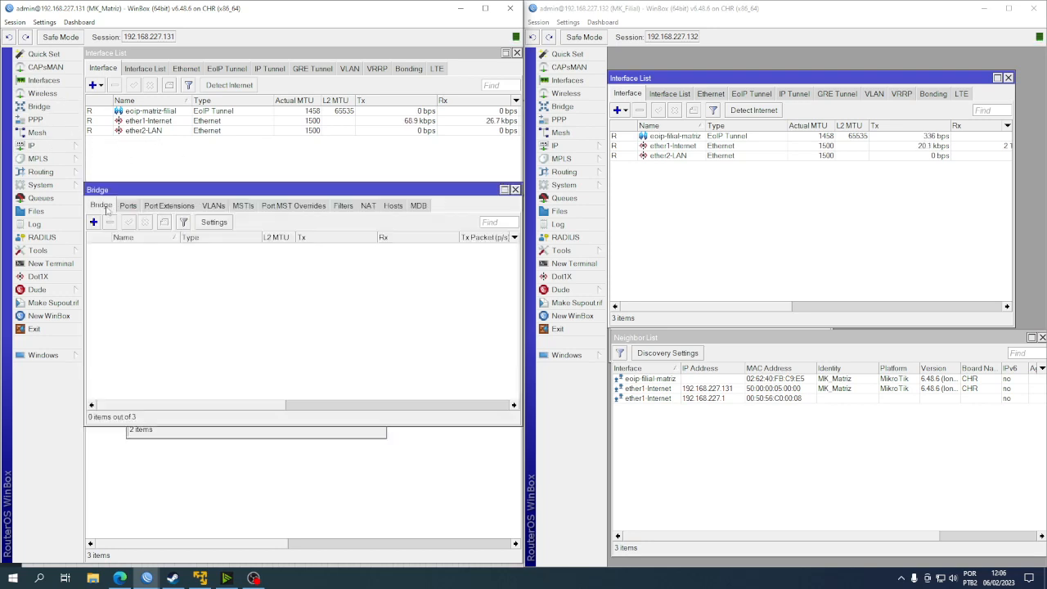
left_click(94, 222)
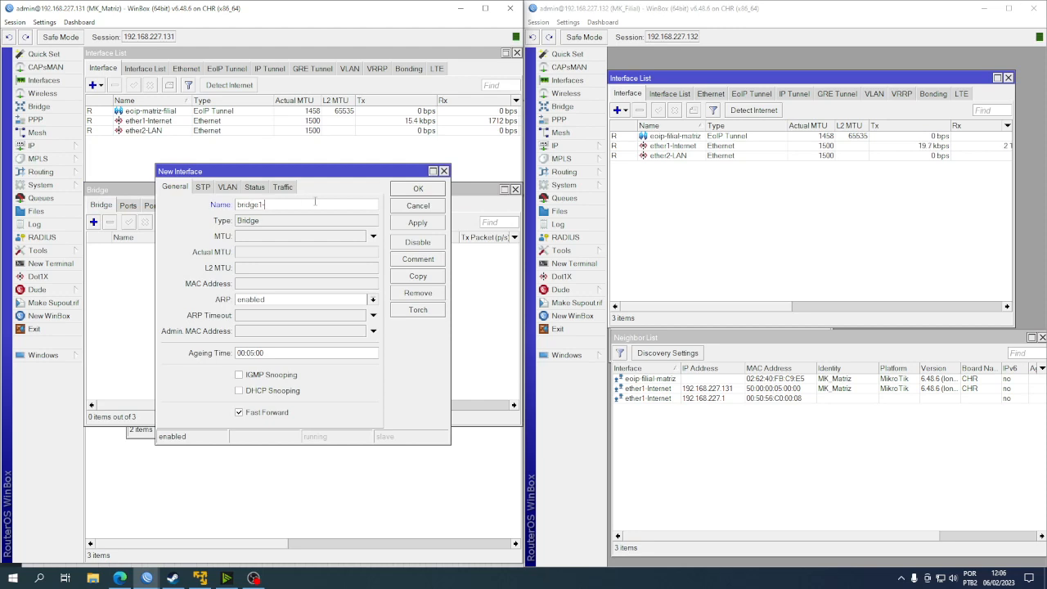
key("Return")
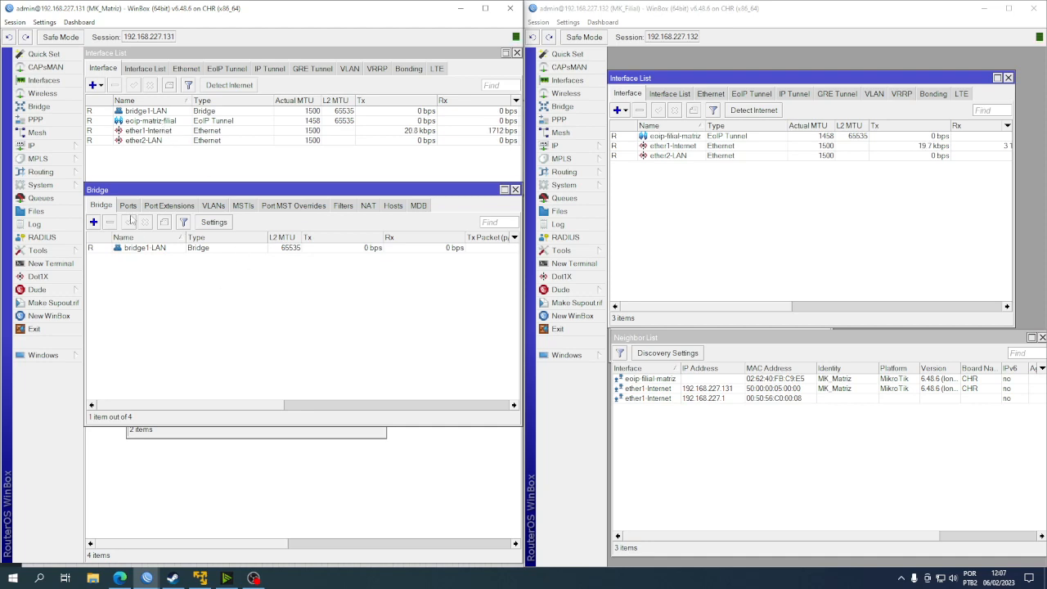
Add ether2-LAN as a port of bridge1-LAN on MK_Matriz
left_click(128, 206)
left_click(93, 222)
left_click(299, 225)
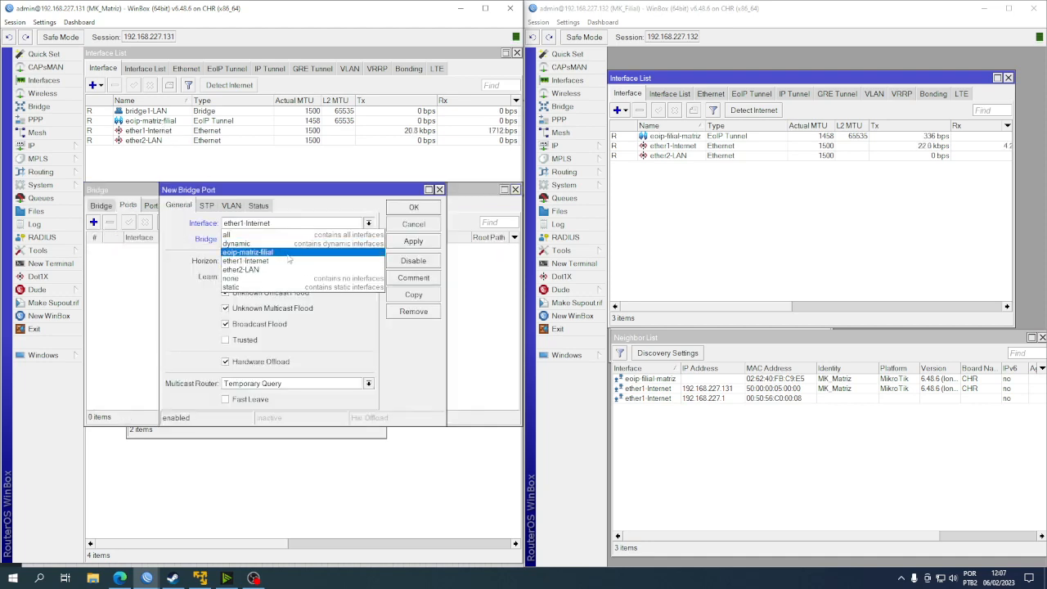
left_click(282, 269)
left_click(256, 240)
left_click(256, 249)
left_click(413, 240)
Copy the ether2-LAN bridge port on MK_Matriz to add eoip-matriz-filial to bridge1-LAN
left_click(416, 296)
left_click(267, 219)
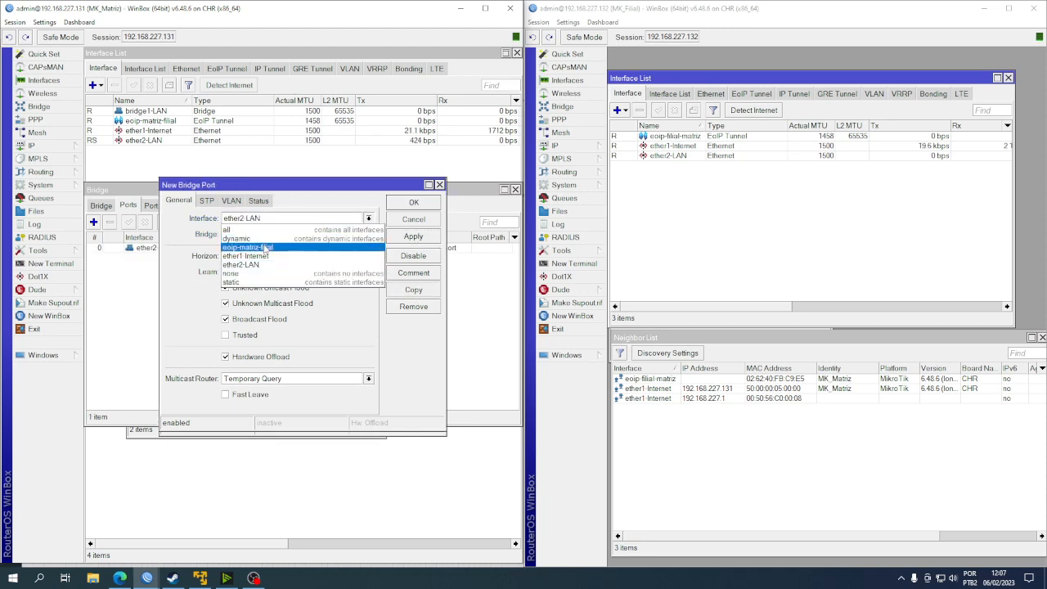
left_click(248, 248)
left_click(404, 238)
left_click(413, 206)
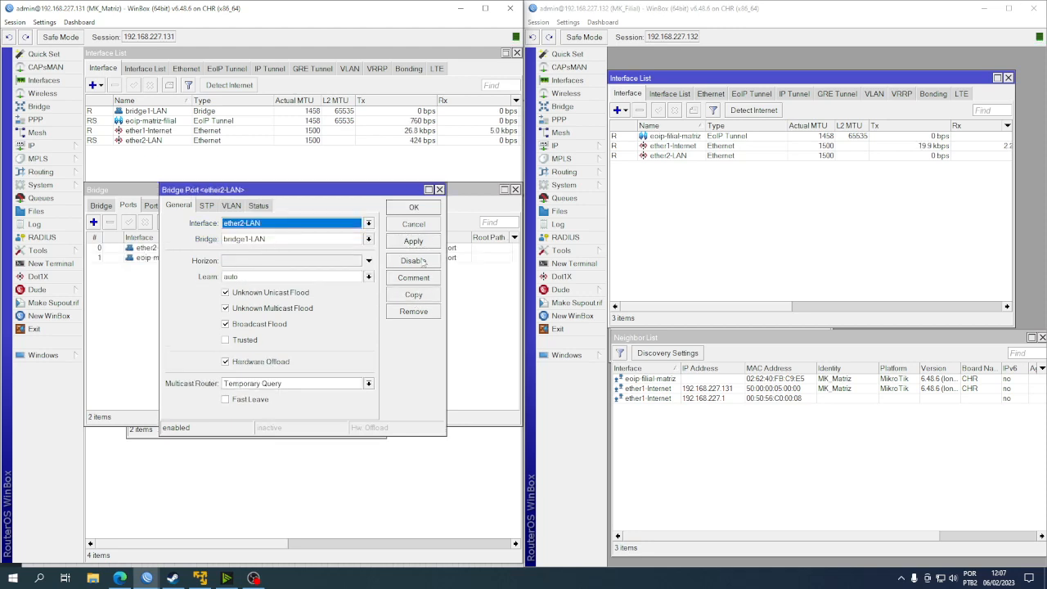
left_click(440, 190)
Start the DHCP server setup on MK_Matriz with bridge1-LAN as the server interface
left_click(33, 146)
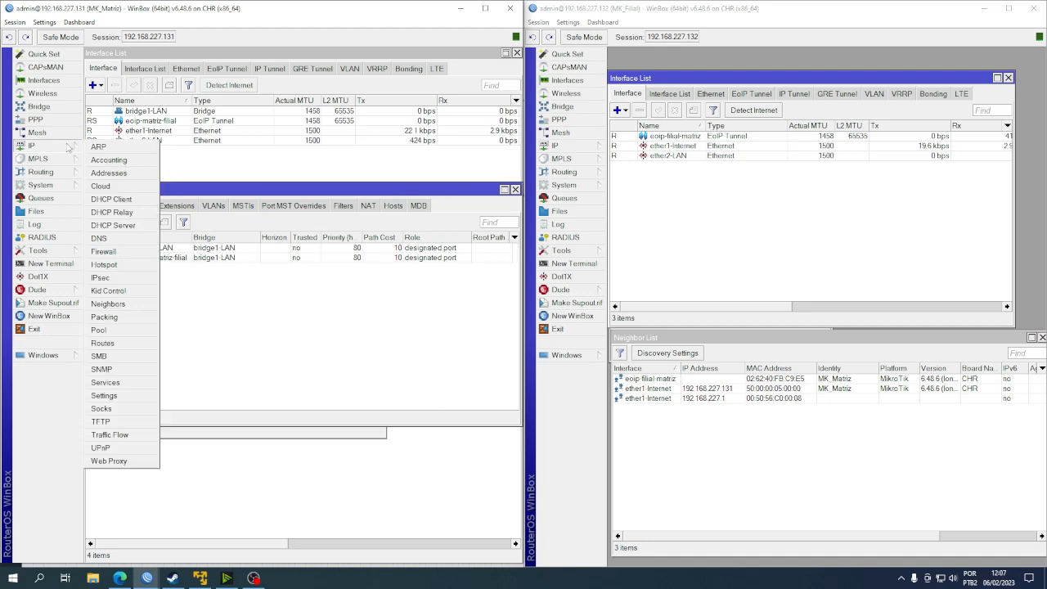
left_click(131, 226)
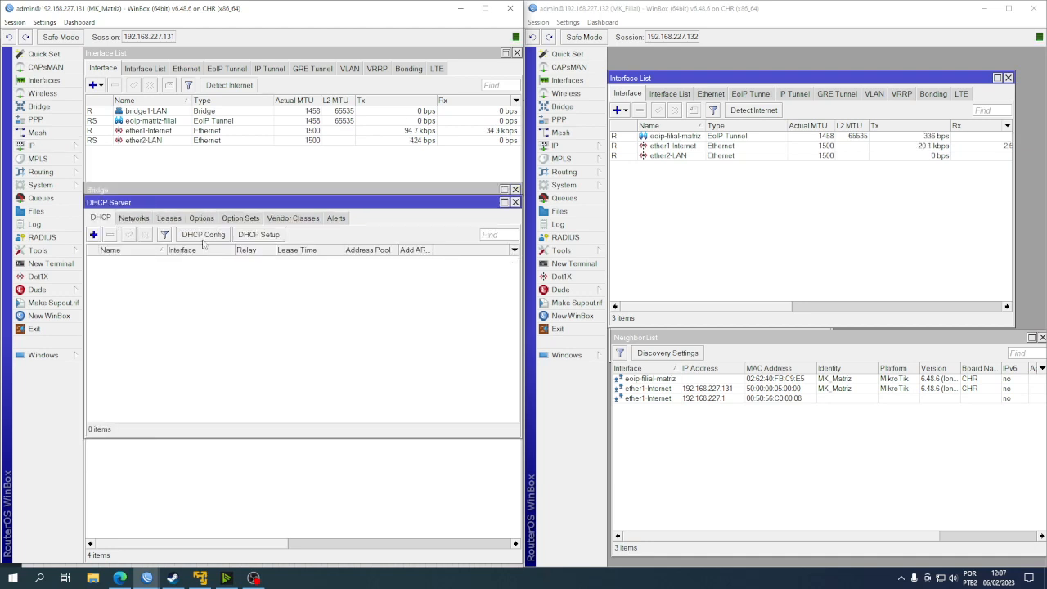
left_click(267, 237)
left_click(338, 302)
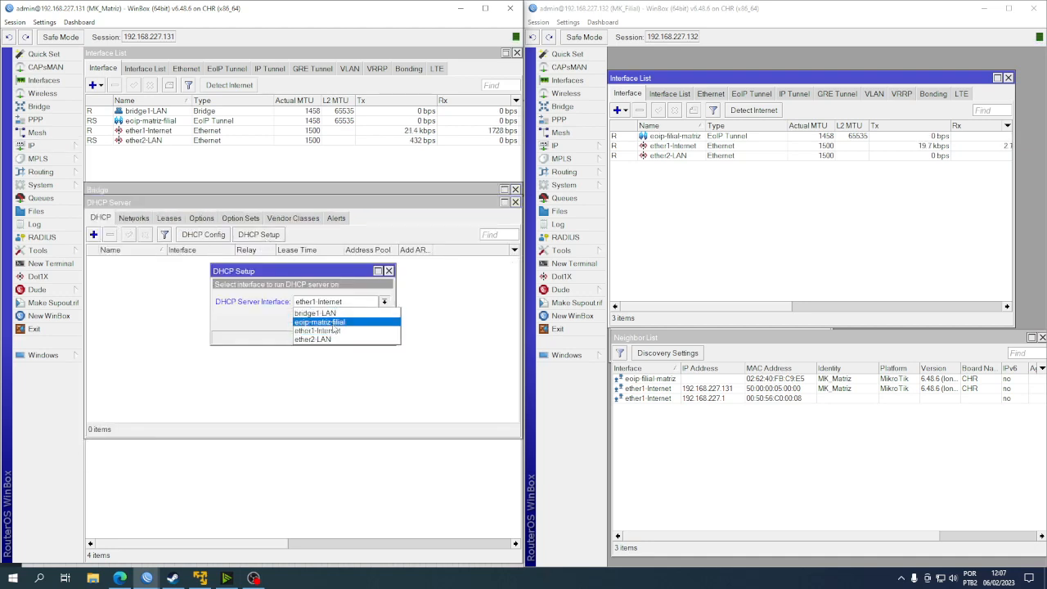
left_click(334, 311)
left_click(340, 319)
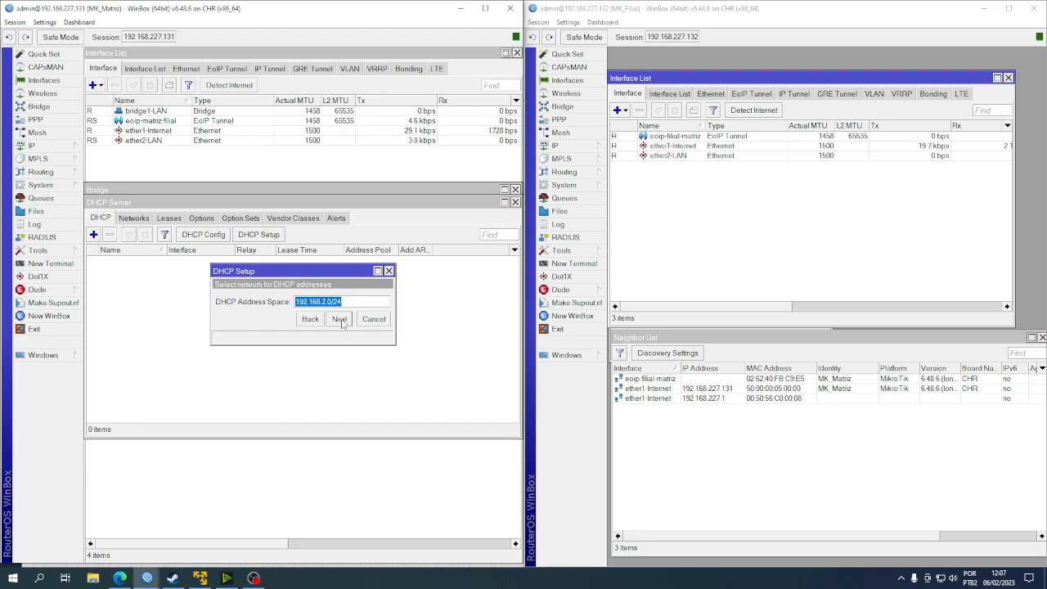
Complete the DHCP setup for 192.168.2.0/24 with pool 192.168.2.2-192.168.2.254 and lease time 00:10:00, and display the leases
left_click(342, 320)
left_click(339, 319)
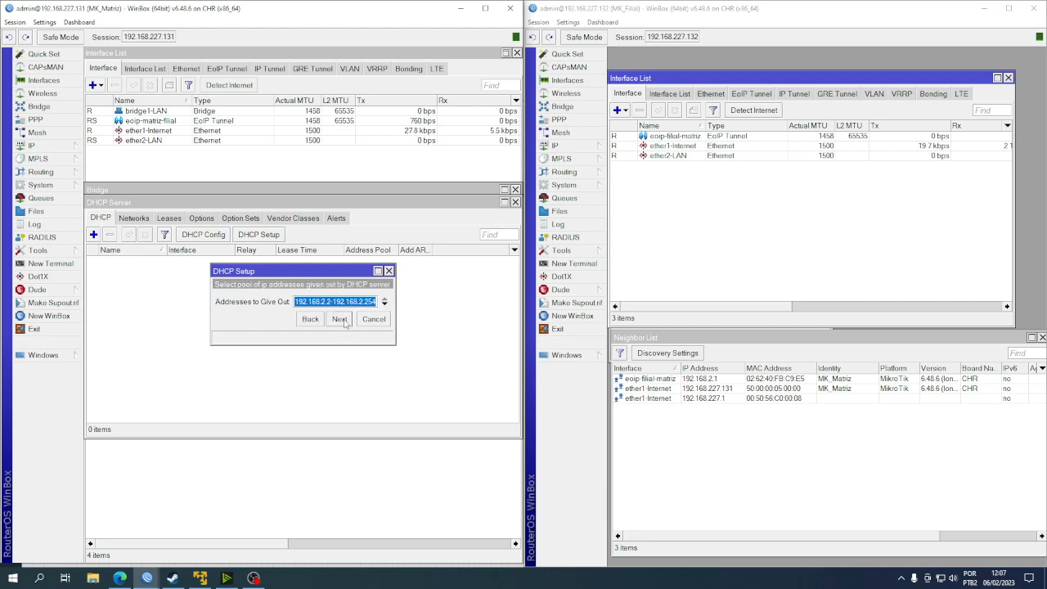
left_click(339, 319)
left_click(340, 319)
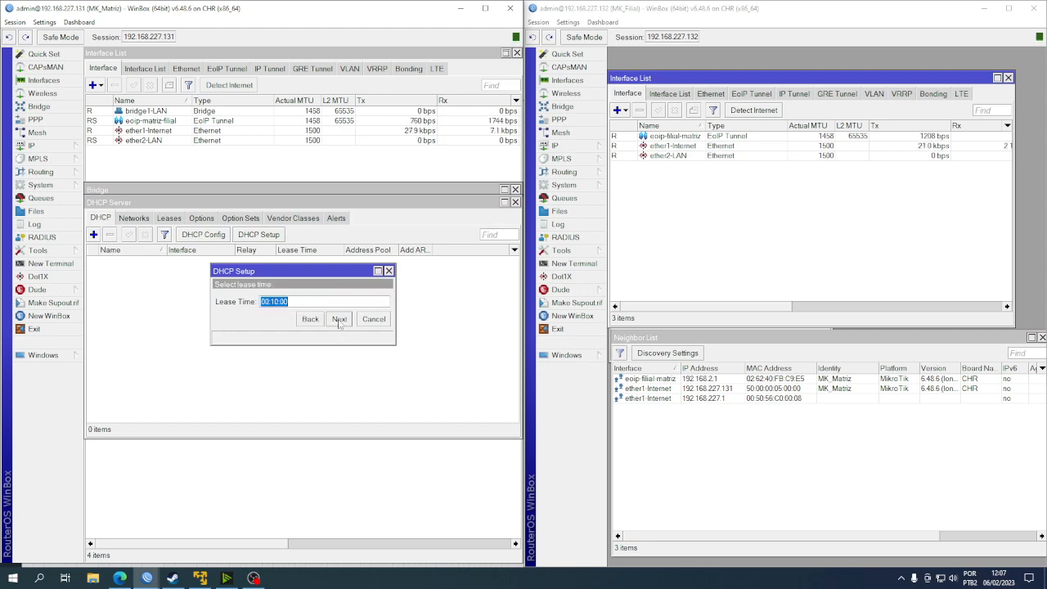
left_click(340, 319)
key("Return")
left_click(169, 217)
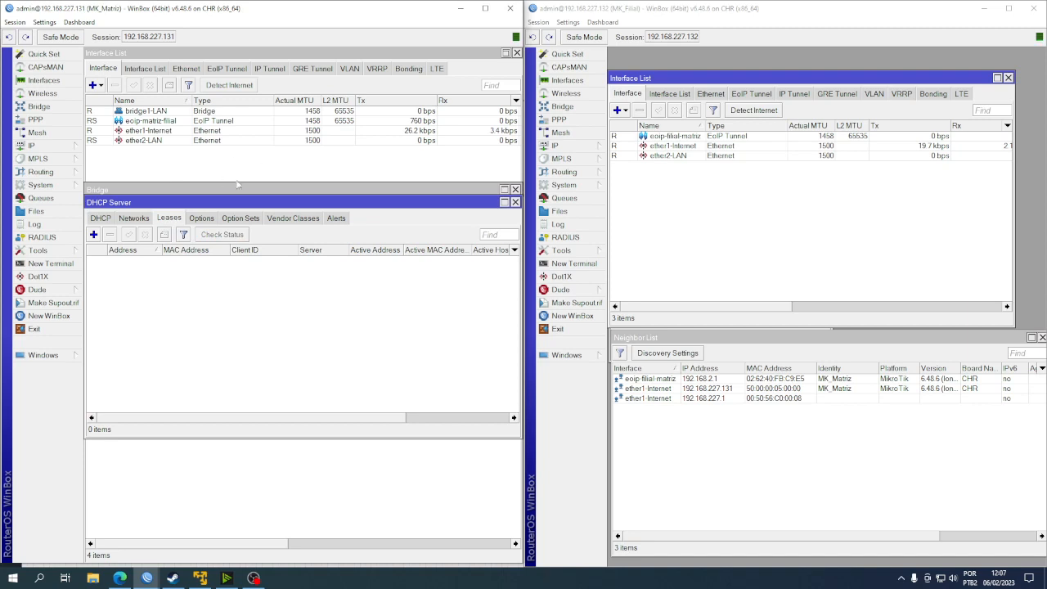
Create a bridge named bridge1-LAN on MK_Filial
left_click(705, 238)
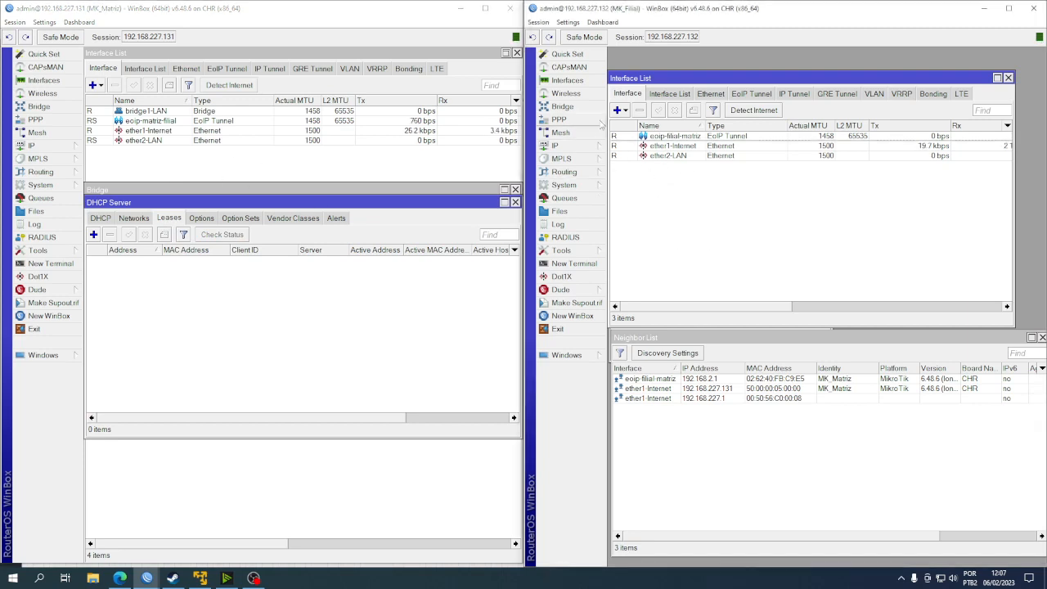
left_click(682, 137)
left_click(685, 155)
left_click(684, 137)
left_click(692, 156)
left_click(694, 170)
left_click(563, 106)
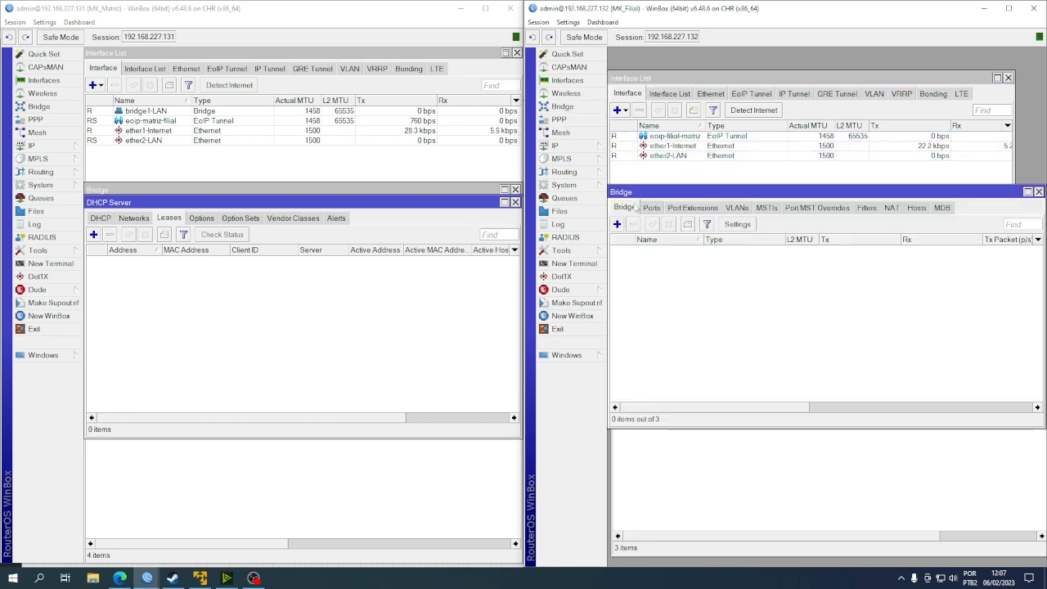
left_click(617, 224)
left_click(810, 209)
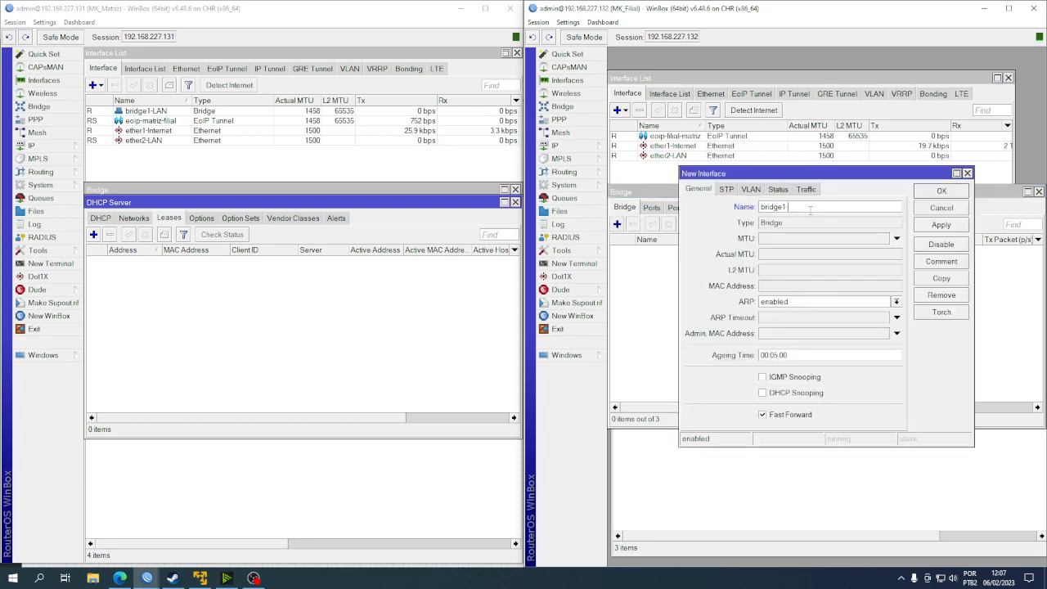
key("Return")
Add eoip-filial-matriz as a port of bridge1-LAN on MK_Filial
left_click(649, 207)
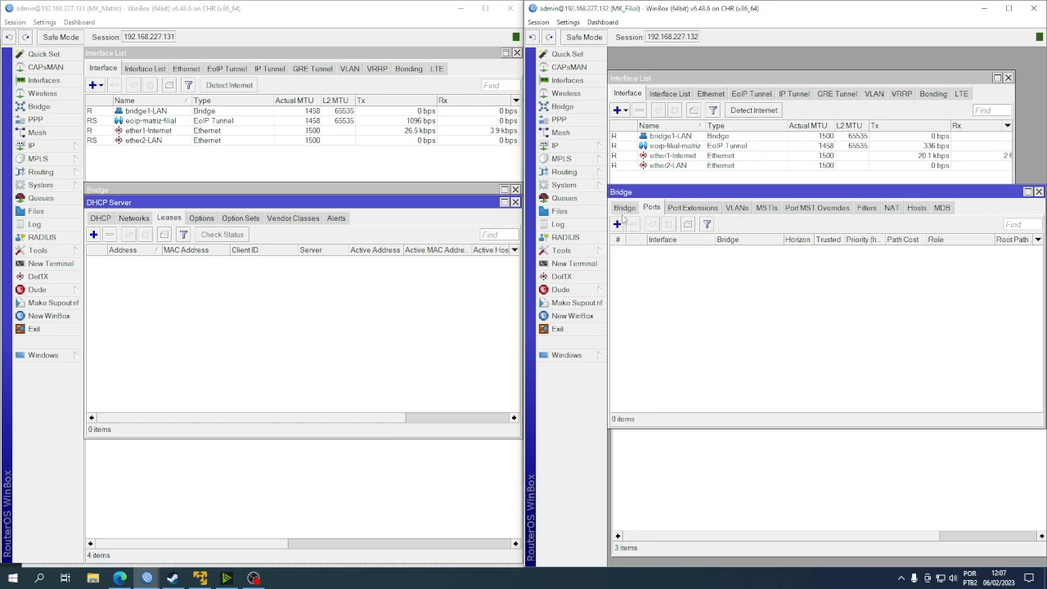
left_click(617, 226)
left_click(798, 228)
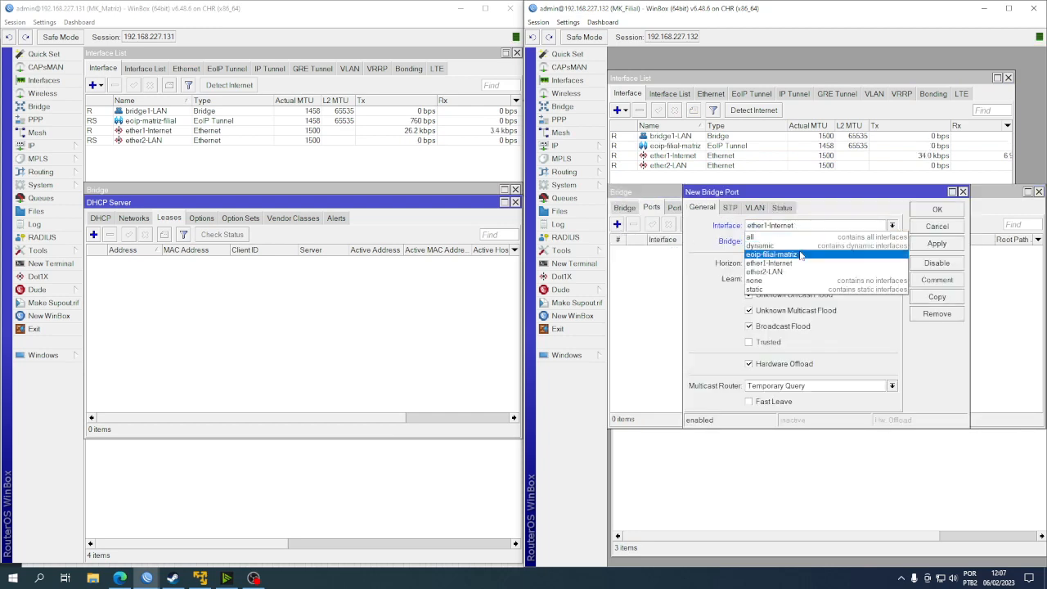
left_click(816, 245)
left_click(937, 242)
Copy the eoip-filial-matriz bridge port on MK_Filial to add ether2-LAN to bridge1-LAN
left_click(937, 296)
left_click(818, 236)
left_click(783, 283)
left_click(936, 255)
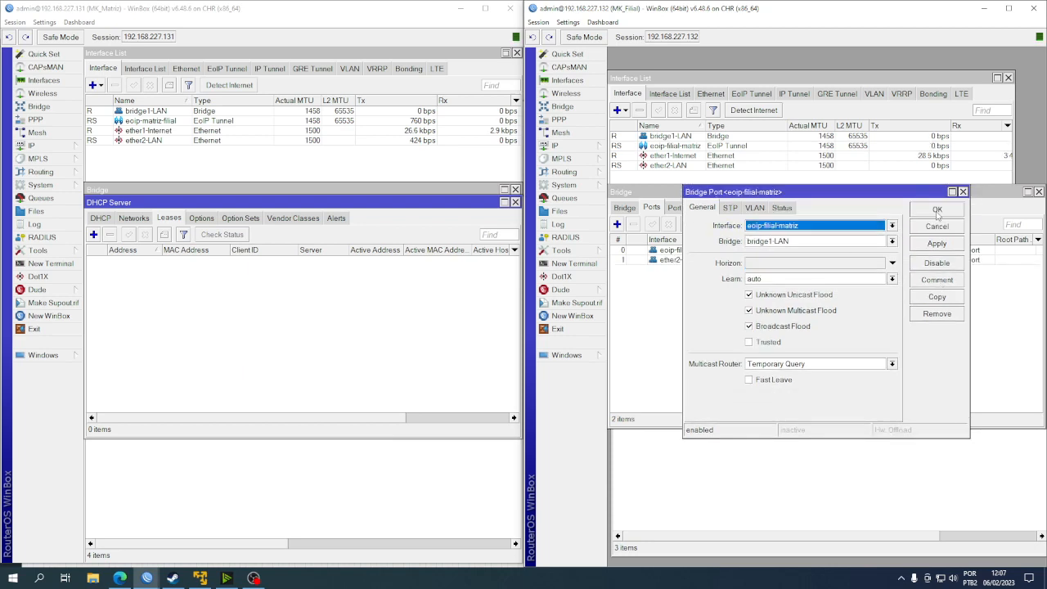
left_click(937, 220)
Check the DHCP server entry for bridge1-LAN on MK_Matriz and switch to the EVE topology in the Edge browser
left_click(33, 146)
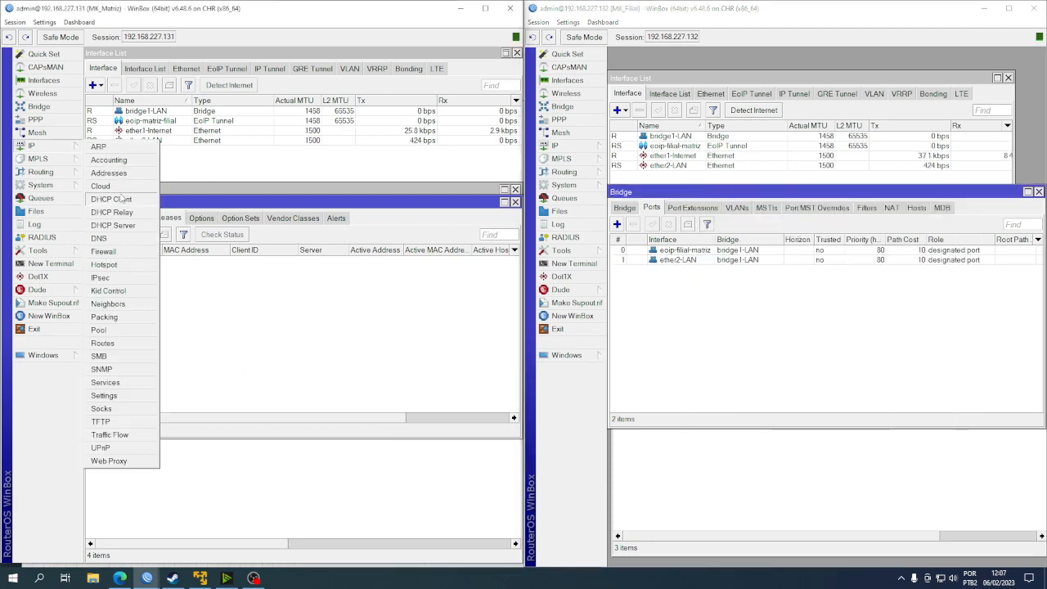
left_click(113, 224)
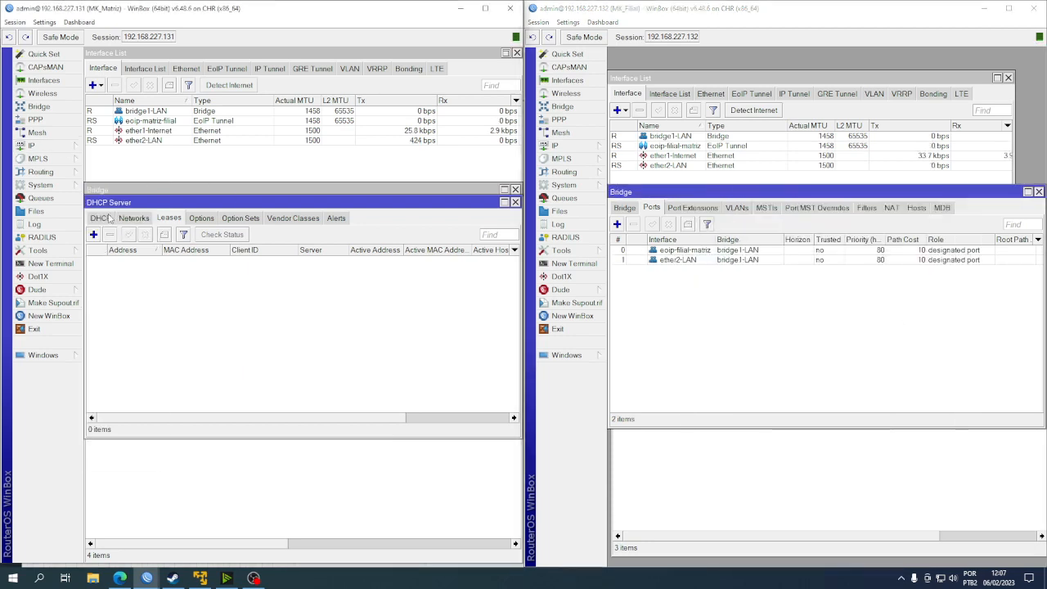
left_click(109, 219)
left_click(197, 261)
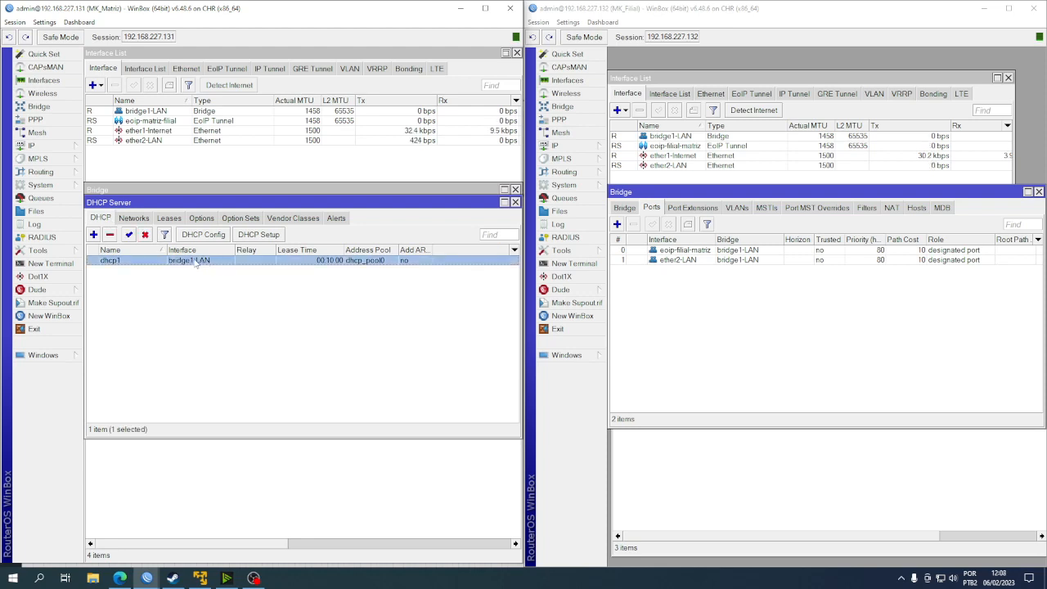
left_click(197, 261)
left_click(119, 578)
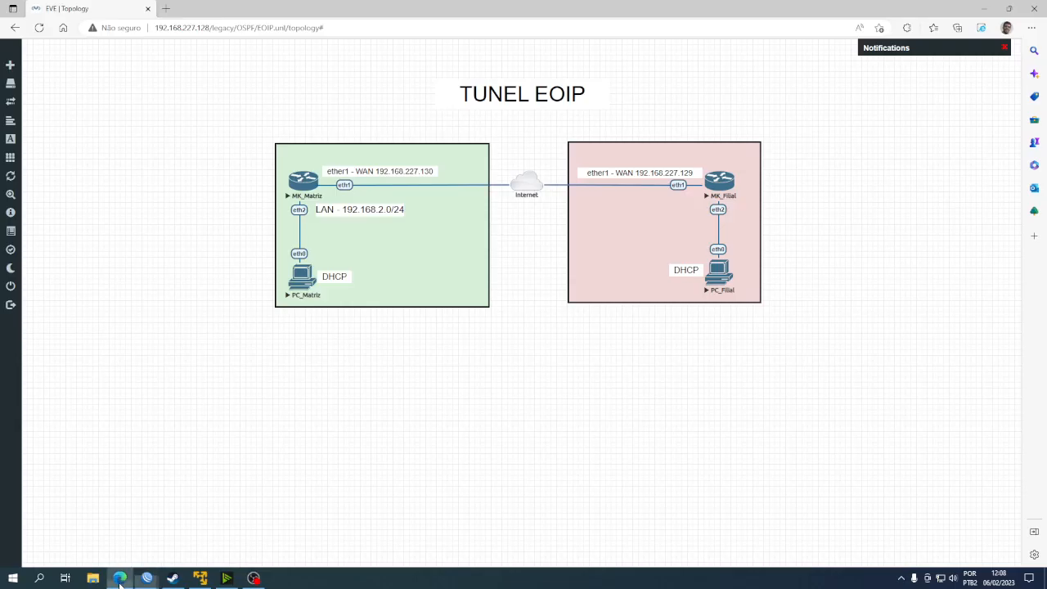